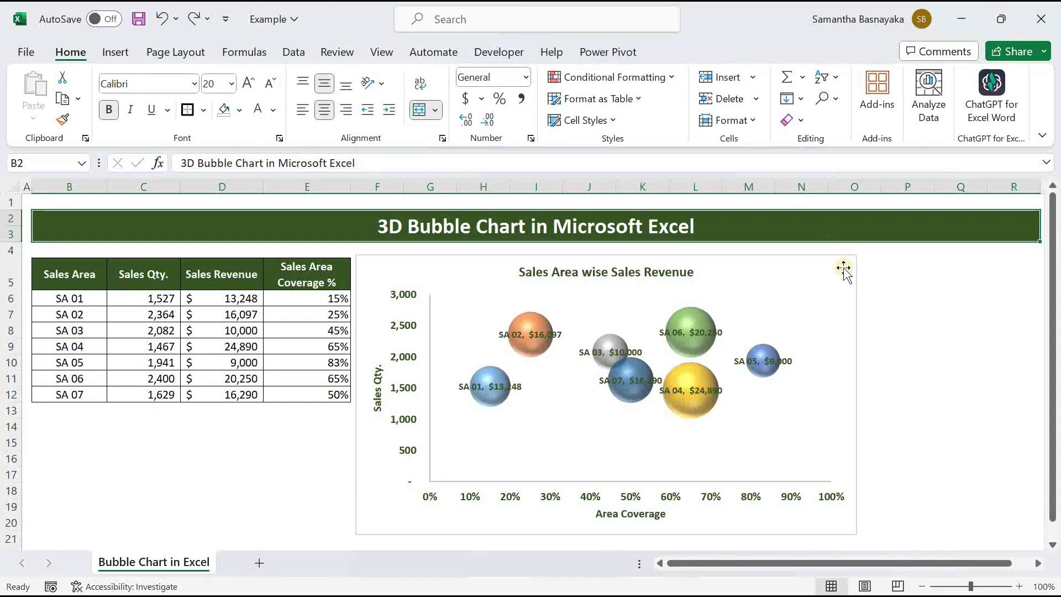
Review the example bubble chart and the Sales Area, Qty., Revenue and Coverage % columns
{"action": "left_click", "coordinate": [839, 265]}
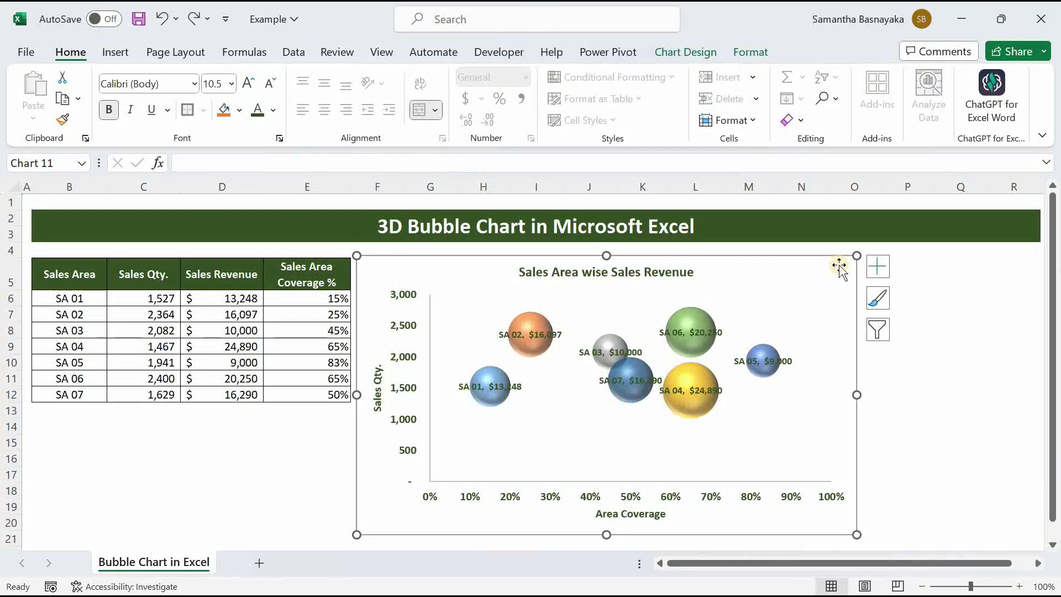
{"action": "left_click", "coordinate": [169, 277]}
{"action": "left_click", "coordinate": [246, 277]}
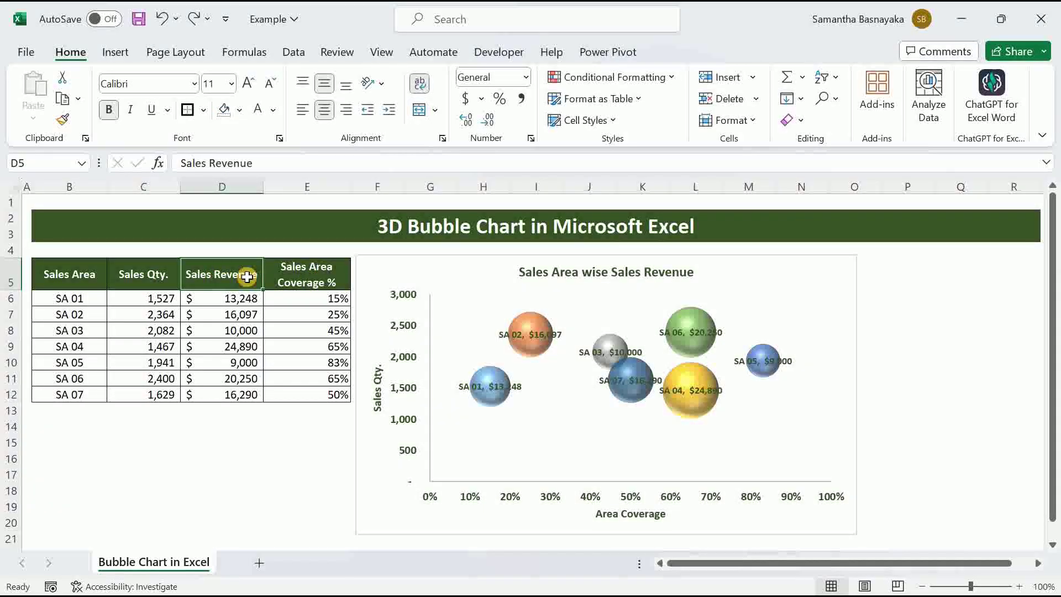
{"action": "left_click", "coordinate": [318, 277]}
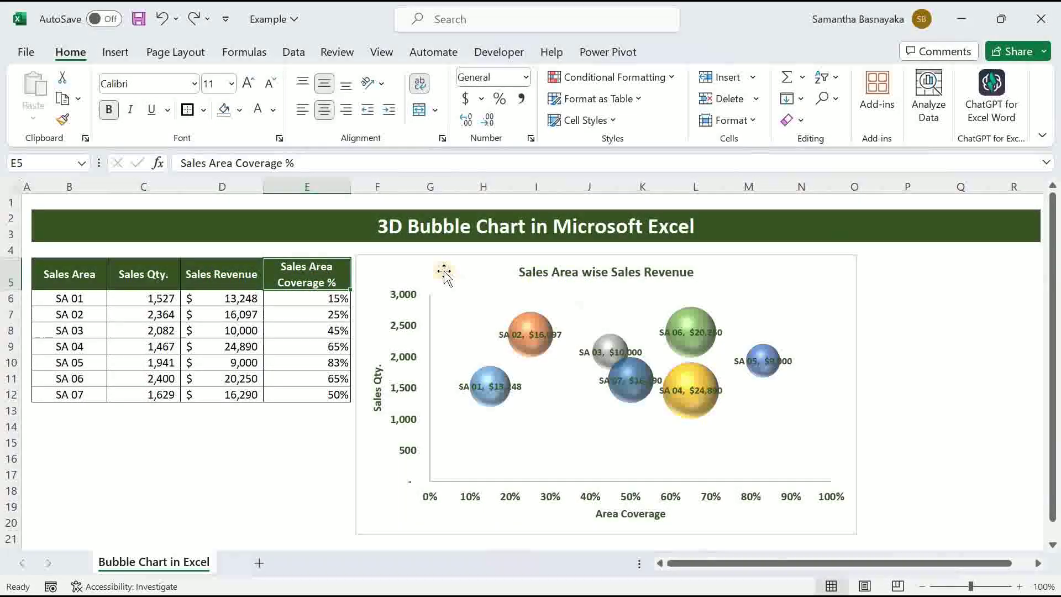
{"action": "left_click", "coordinate": [79, 277]}
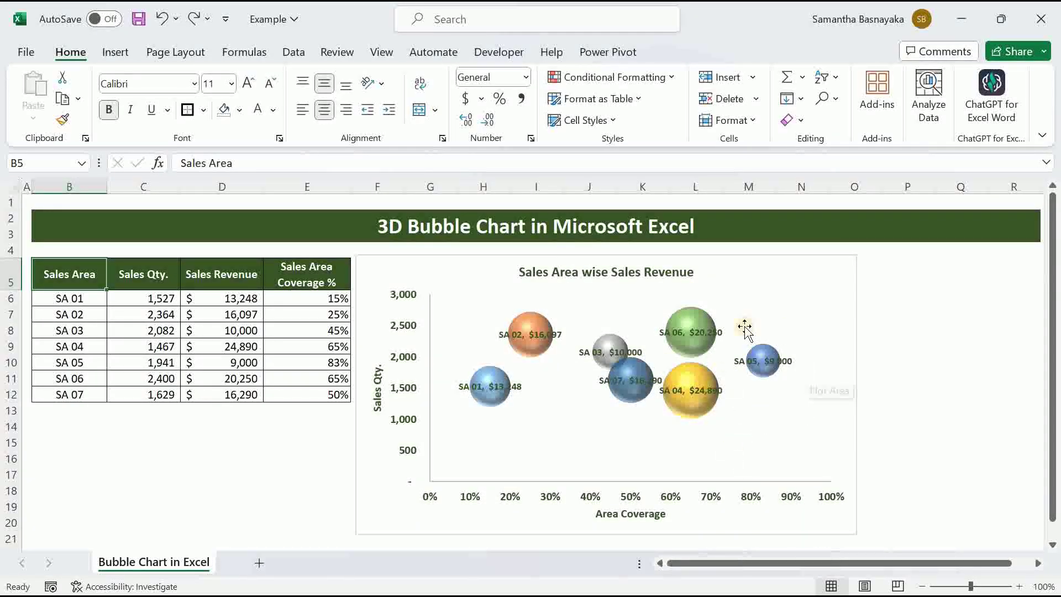
{"action": "left_click", "coordinate": [866, 226]}
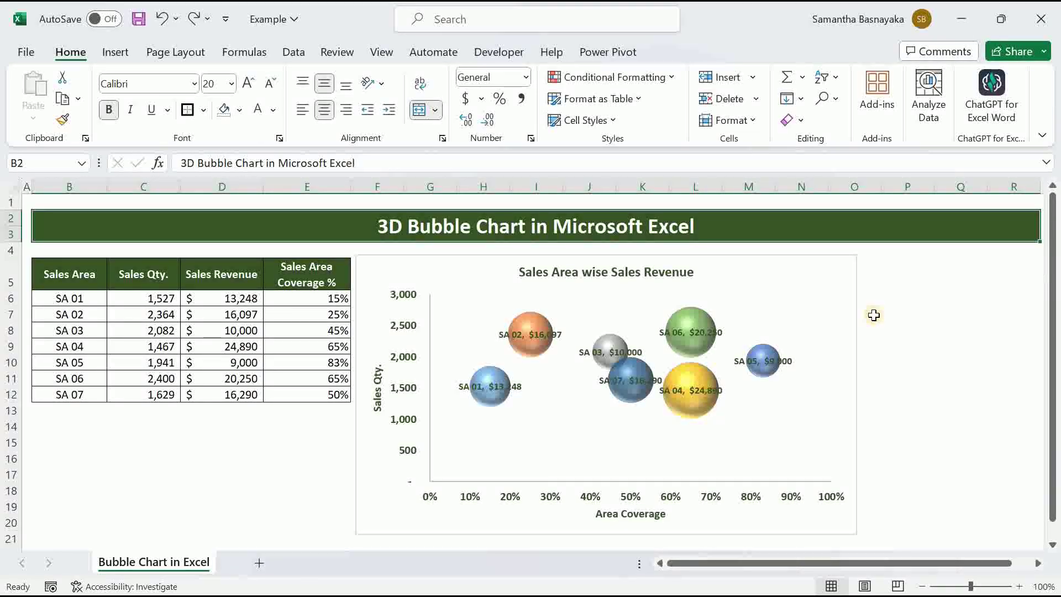
Delete the existing chart and look over each column of the sales table
{"action": "key", "text": "ctrl+y"}
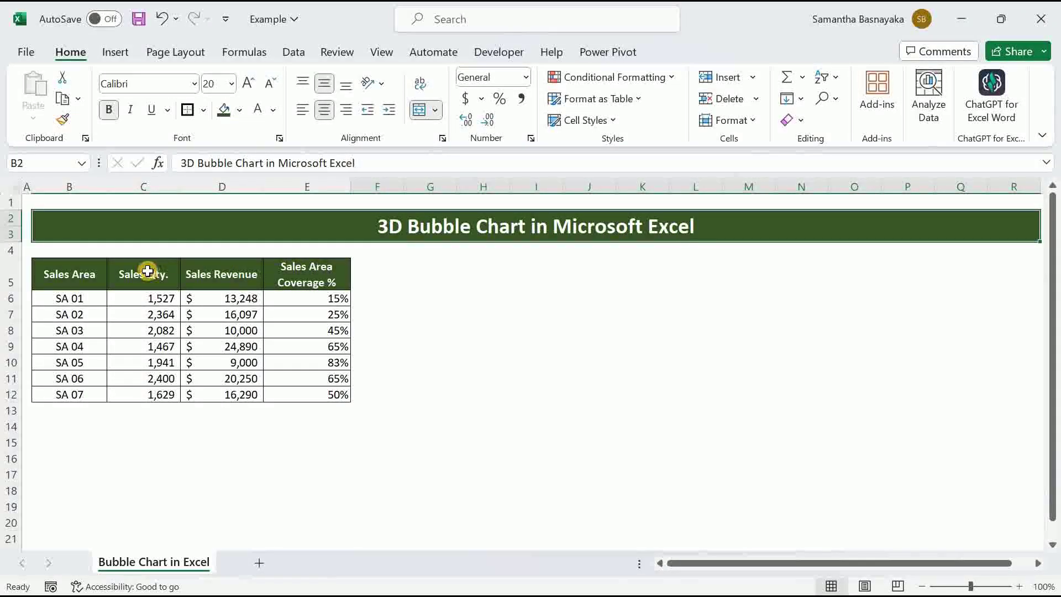
{"action": "left_click", "coordinate": [163, 280]}
{"action": "left_click_drag", "start_coordinate": [164, 345], "coordinate": [161, 390]}
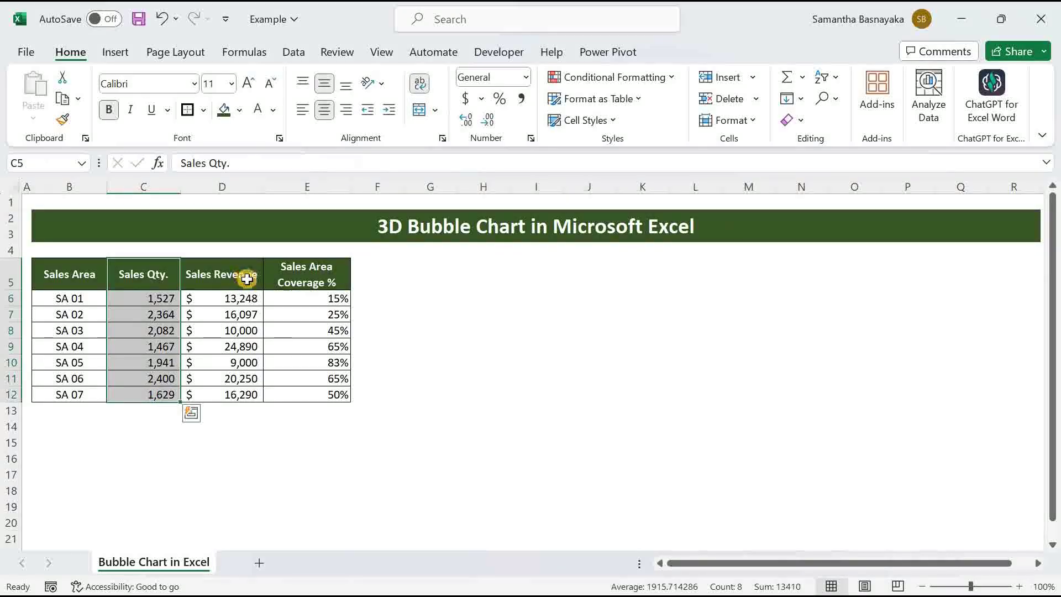
{"action": "left_click_drag", "start_coordinate": [244, 277], "coordinate": [243, 396]}
{"action": "left_click_drag", "start_coordinate": [330, 276], "coordinate": [336, 393]}
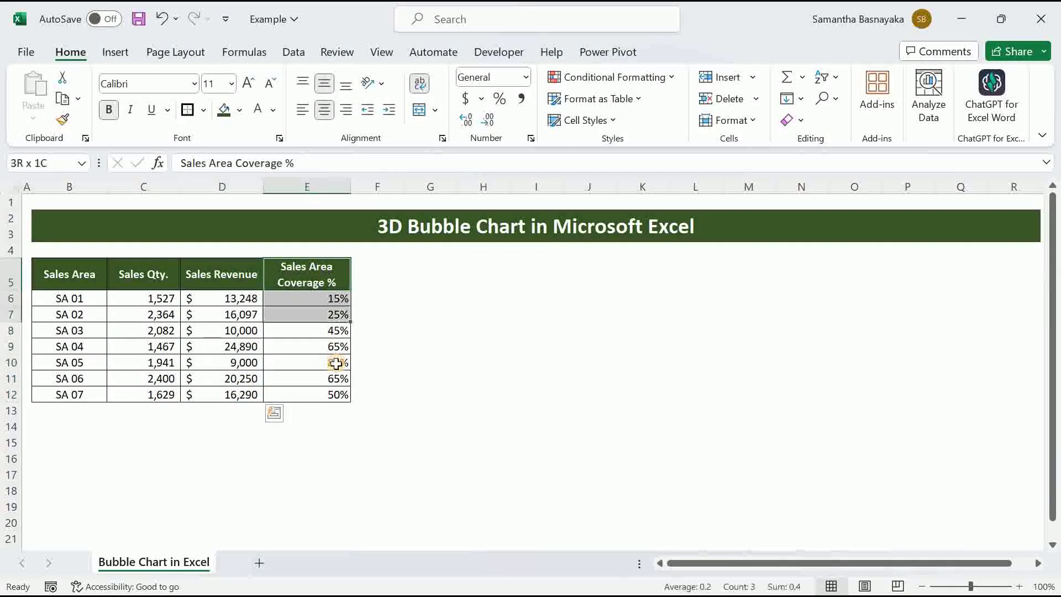
{"action": "left_click_drag", "start_coordinate": [69, 278], "coordinate": [67, 395]}
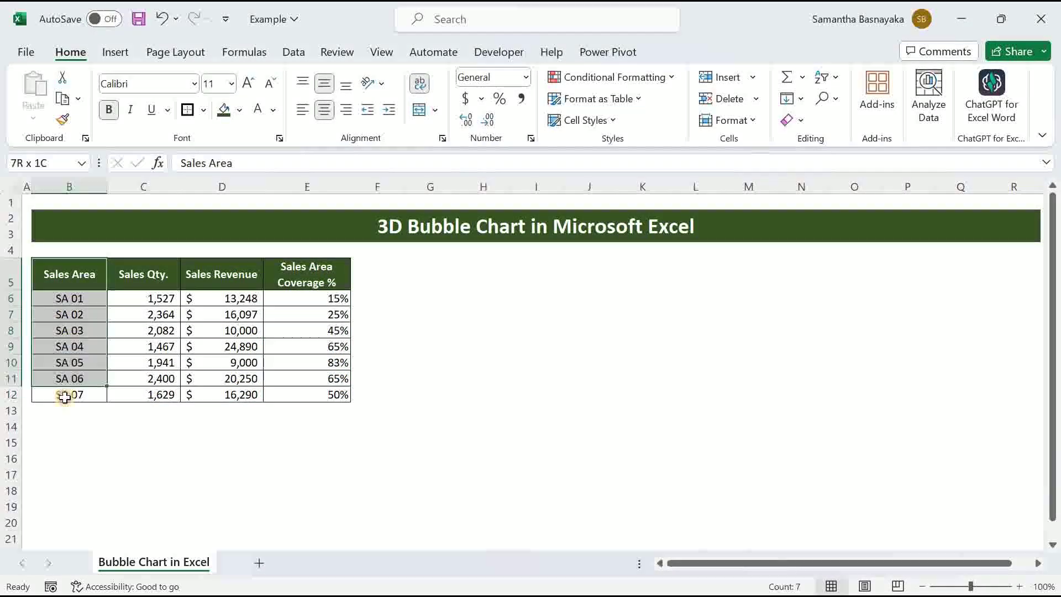
{"action": "left_click", "coordinate": [244, 226]}
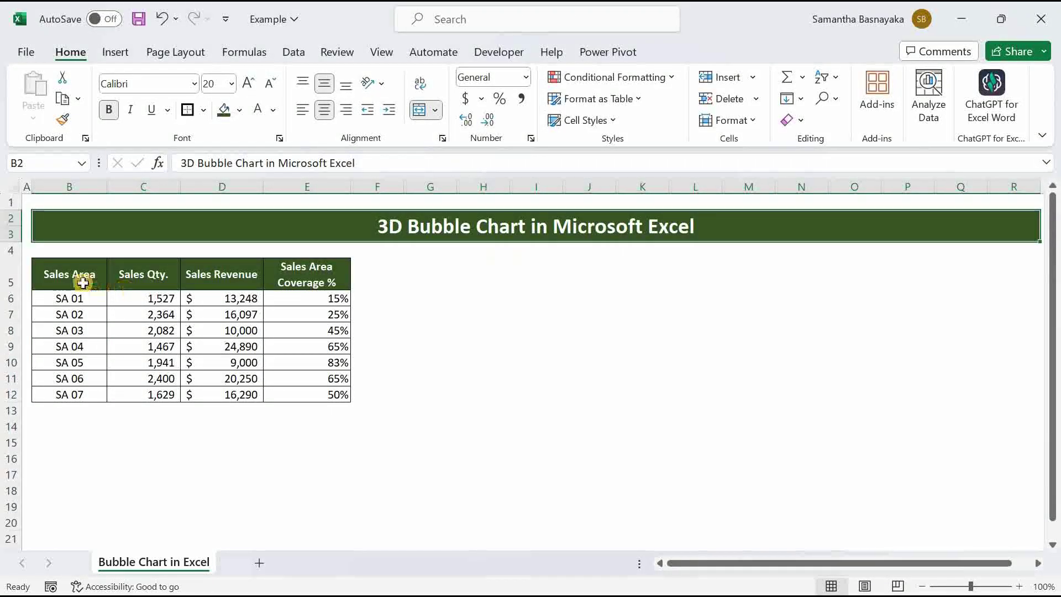
Select the whole sales table B5:E12 and bring up the Insert chart options
{"action": "left_click_drag", "start_coordinate": [83, 278], "coordinate": [282, 372]}
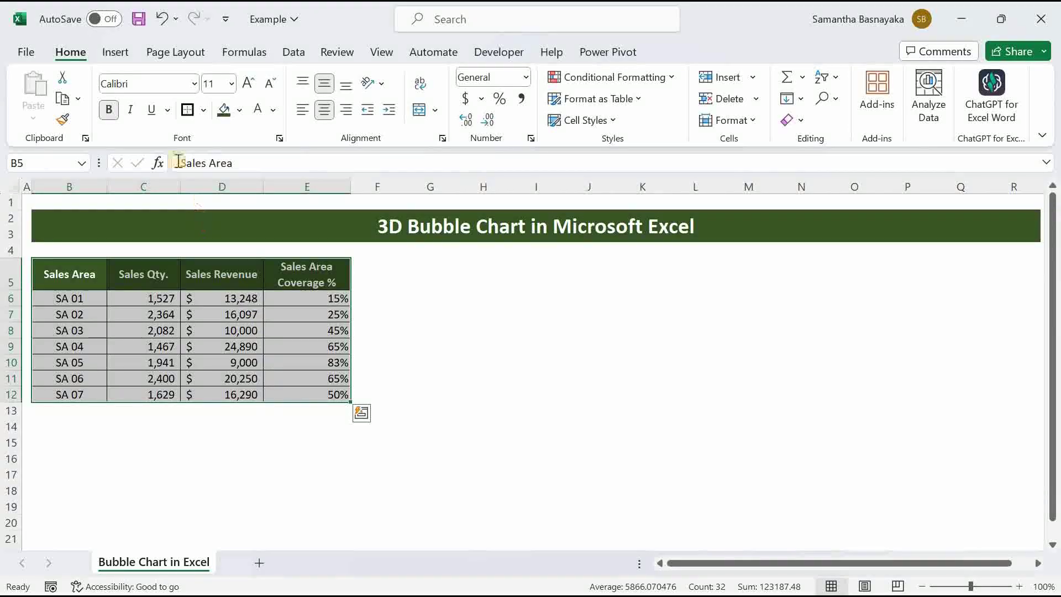
{"action": "left_click", "coordinate": [121, 52]}
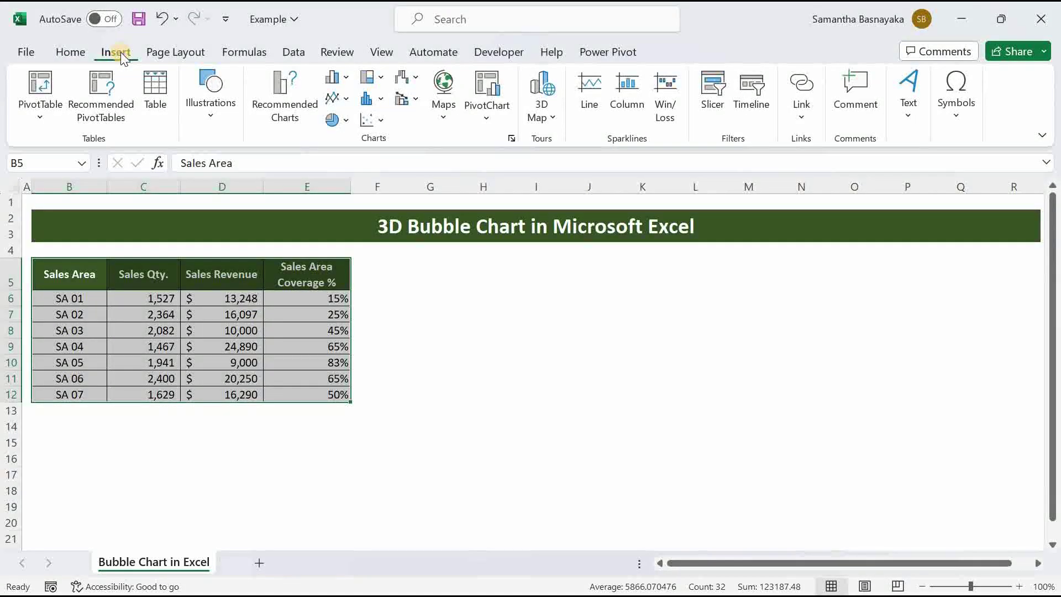
Insert a 3-D Bubble chart from the table and enlarge it beside the data
{"action": "left_click", "coordinate": [365, 120]}
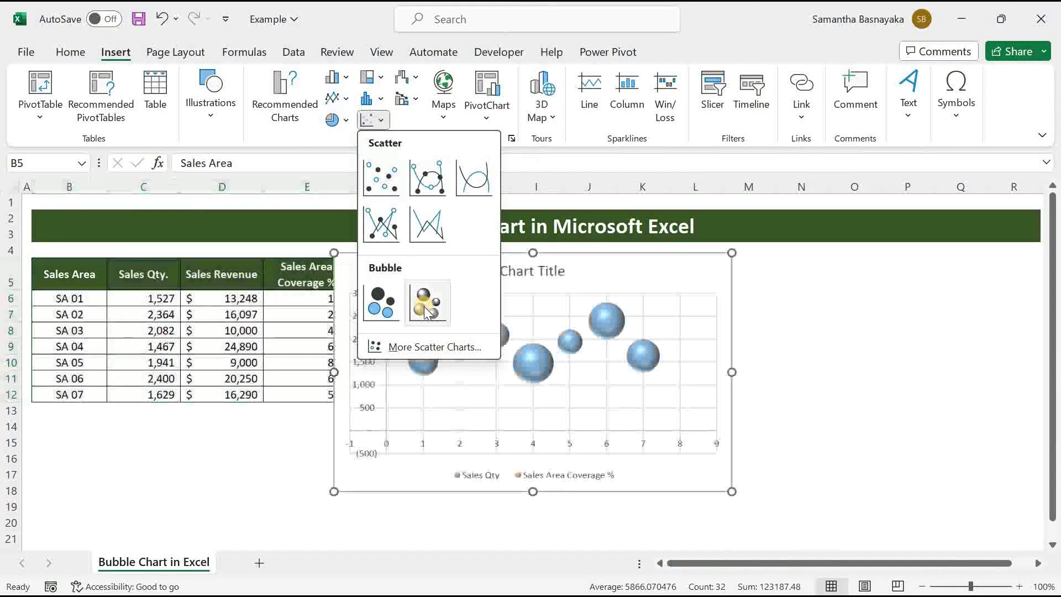
{"action": "left_click", "coordinate": [426, 306]}
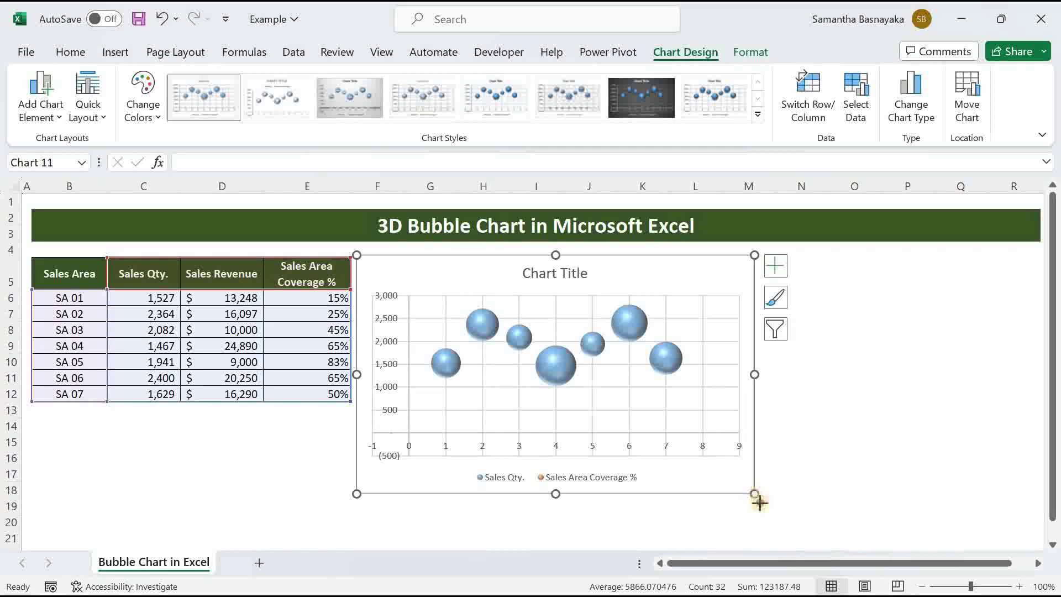
{"action": "left_click_drag", "start_coordinate": [757, 501], "coordinate": [858, 535]}
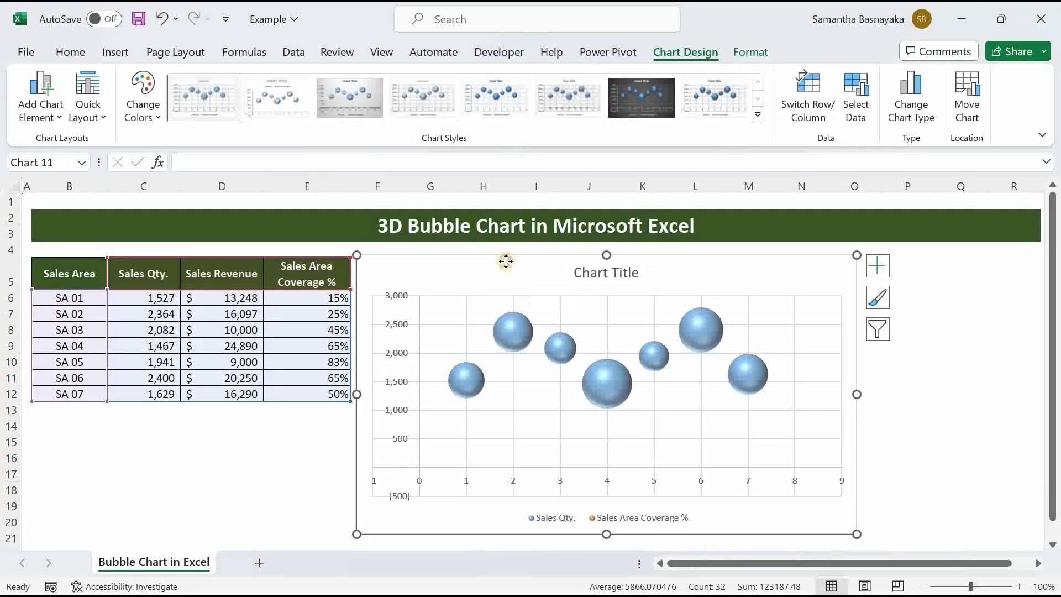
In Select Data, remove the Sales Area Coverage % and Sales Qty. series
{"action": "right_click", "coordinate": [506, 262]}
{"action": "left_click", "coordinate": [545, 334]}
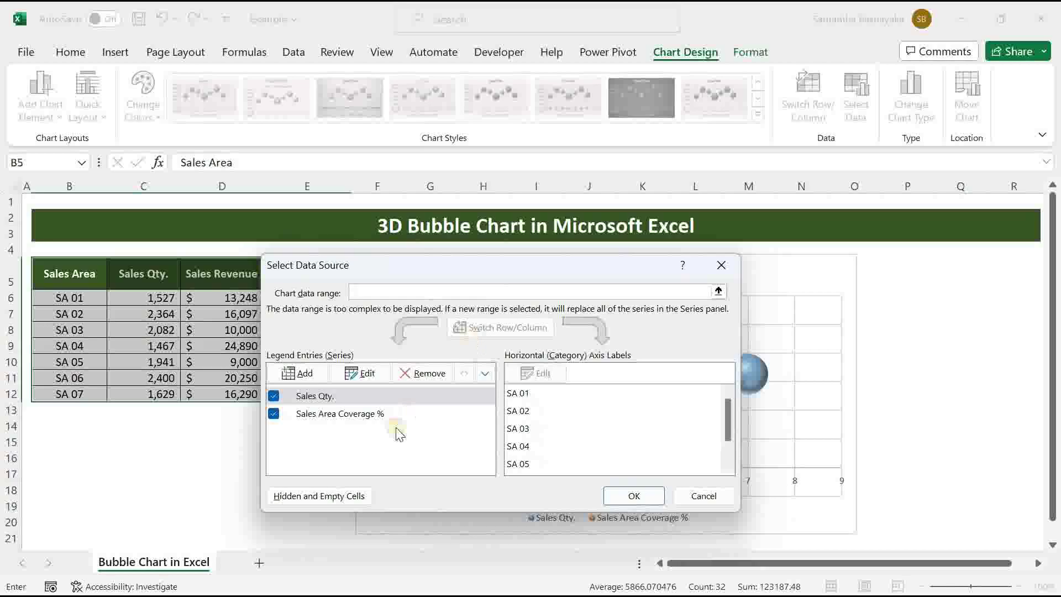
{"action": "left_click", "coordinate": [379, 415]}
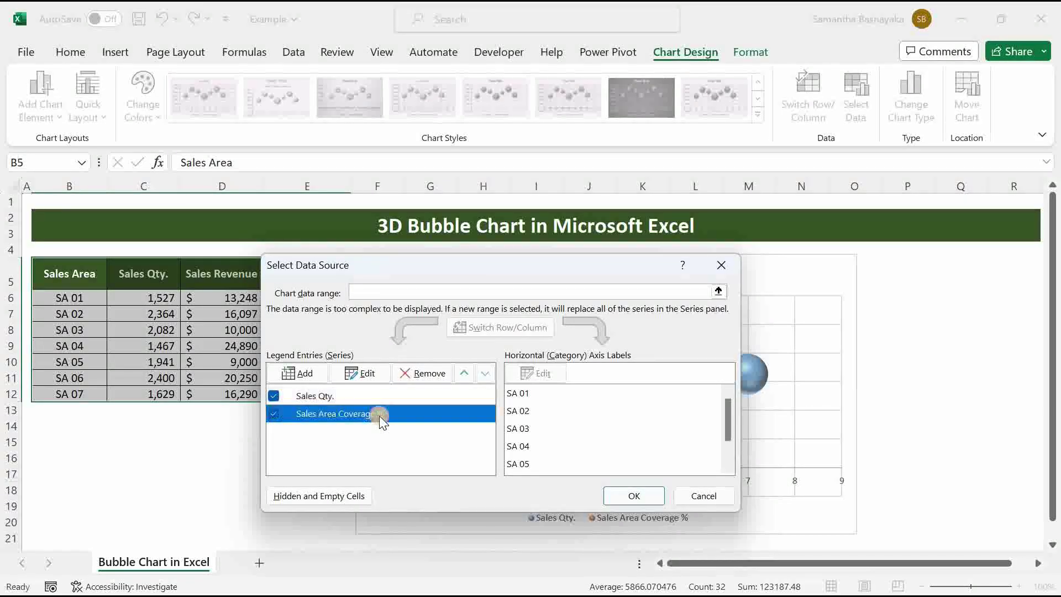
{"action": "left_click", "coordinate": [410, 373]}
{"action": "left_click", "coordinate": [419, 376]}
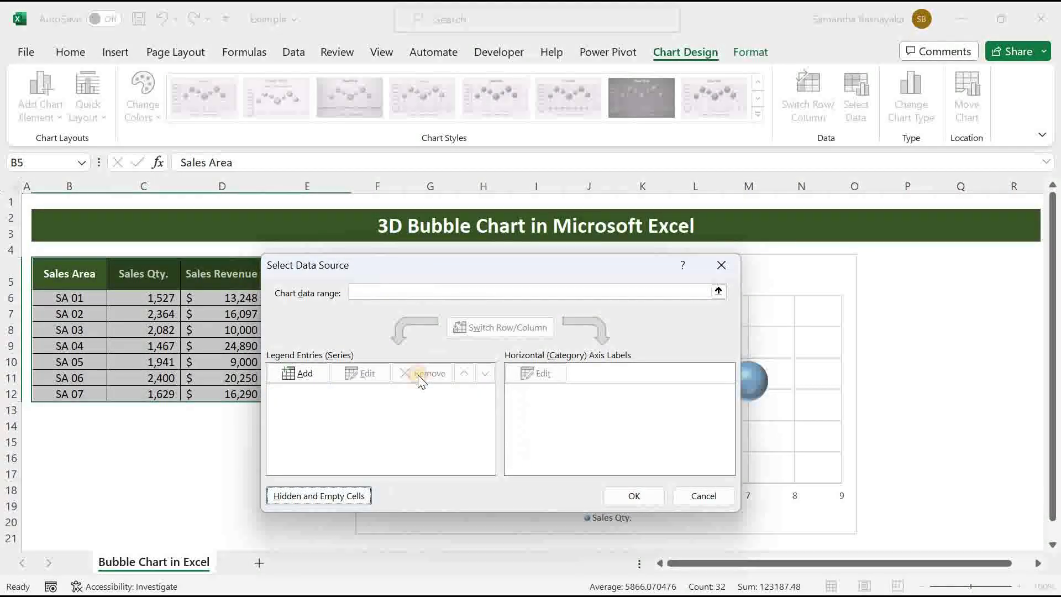
Add a series named from B6:B12 with coverage E6:E12 as X values
{"action": "left_click", "coordinate": [302, 373]}
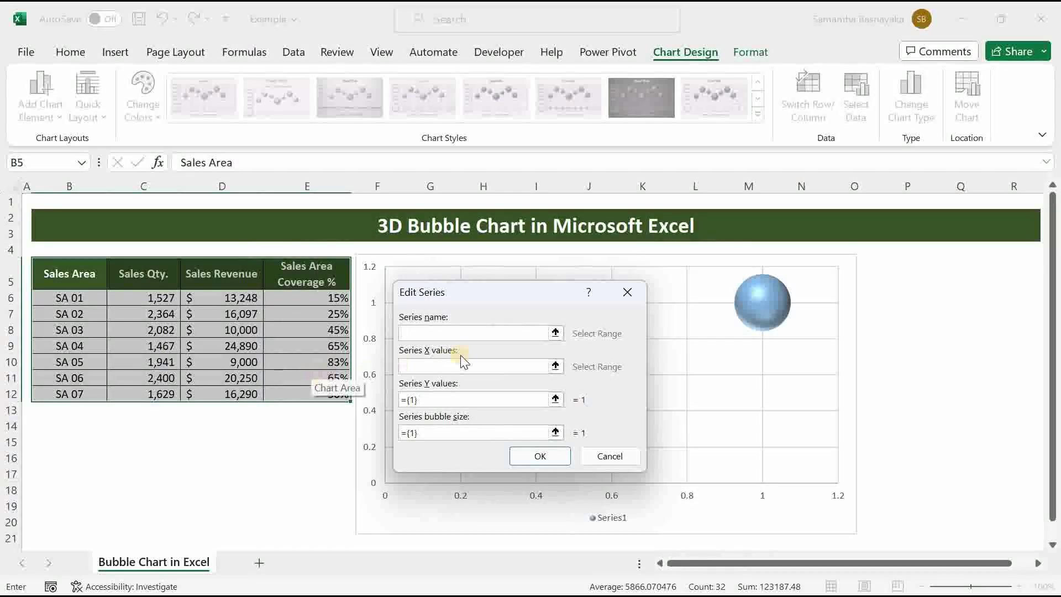
{"action": "left_click", "coordinate": [555, 333]}
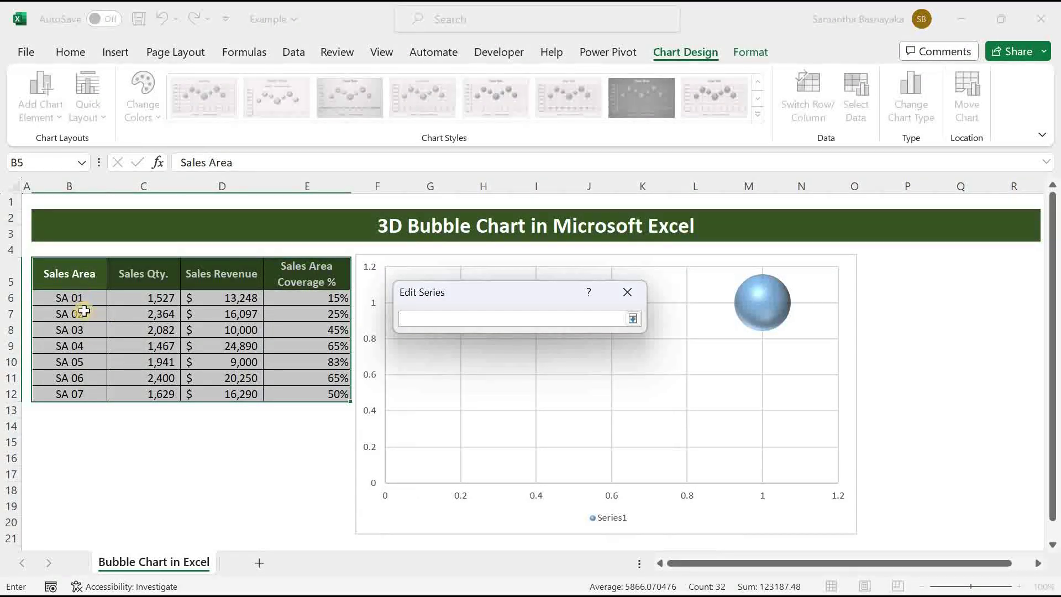
{"action": "left_click_drag", "start_coordinate": [78, 299], "coordinate": [83, 393]}
{"action": "left_click", "coordinate": [631, 320]}
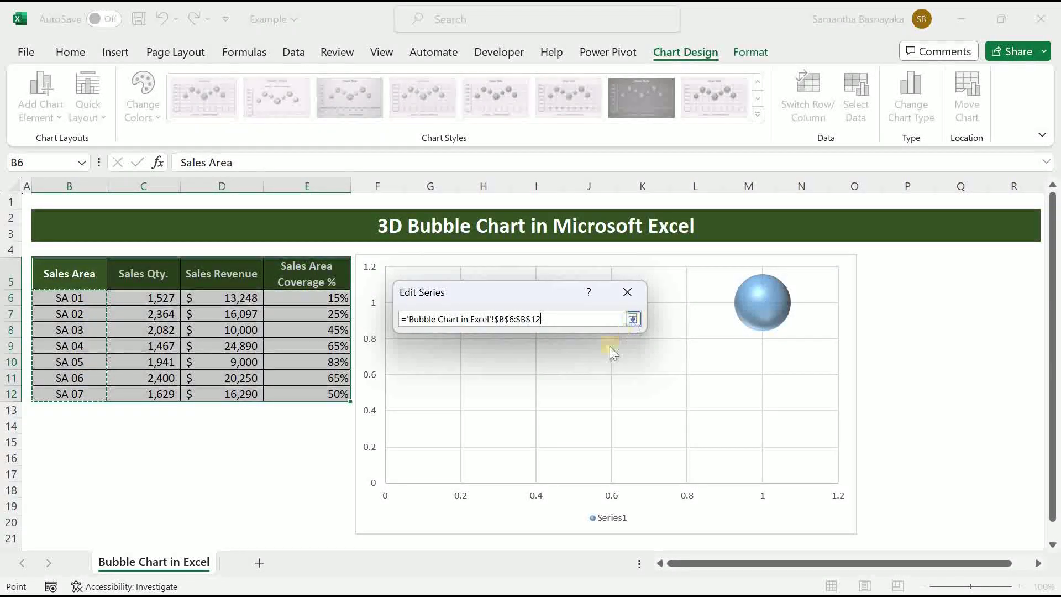
{"action": "left_click", "coordinate": [555, 367]}
{"action": "left_click_drag", "start_coordinate": [294, 301], "coordinate": [296, 394]}
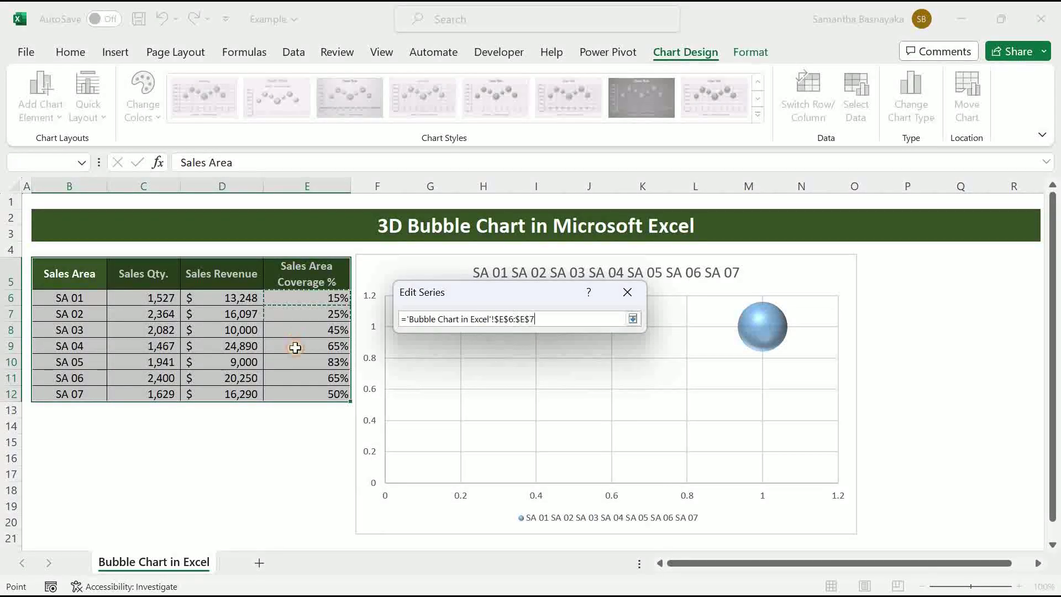
{"action": "left_click", "coordinate": [634, 319]}
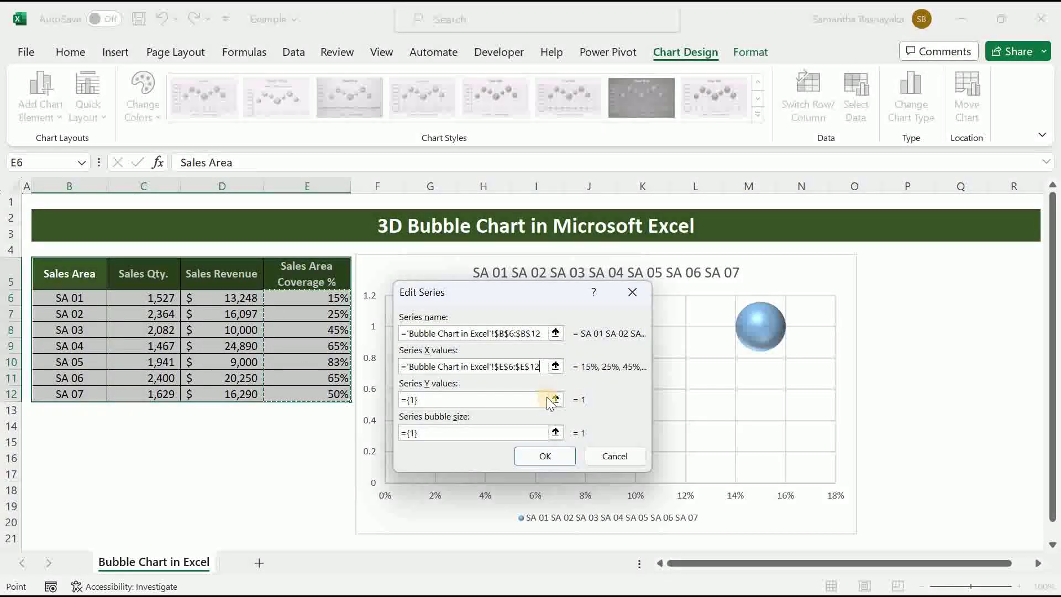
Use quantities C6:C12 as Y values and revenues D6:D12 as bubble sizes, then apply the data source
{"action": "left_click", "coordinate": [557, 402]}
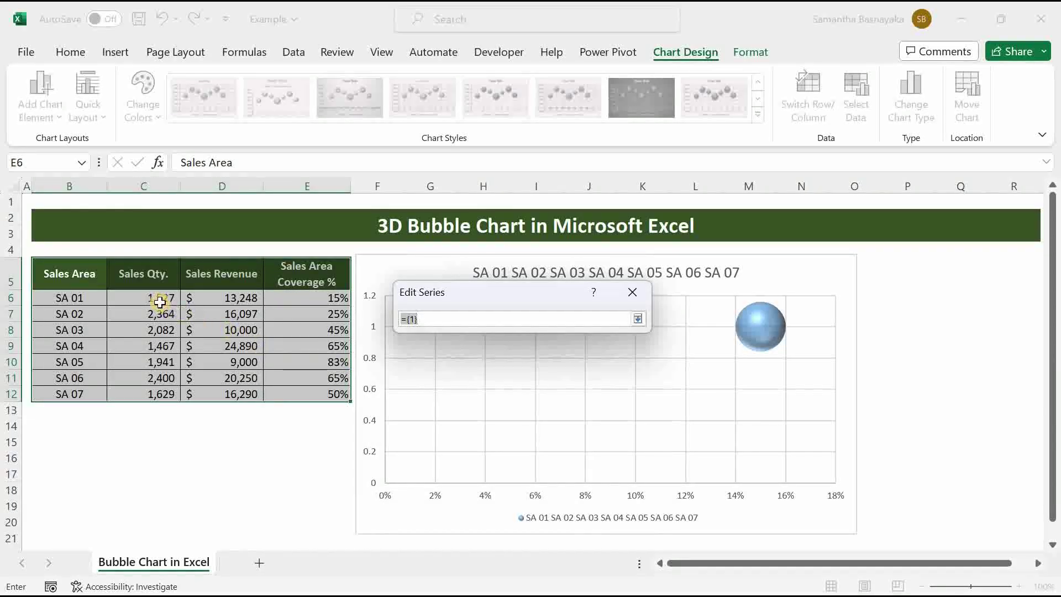
{"action": "left_click_drag", "start_coordinate": [160, 298], "coordinate": [157, 393]}
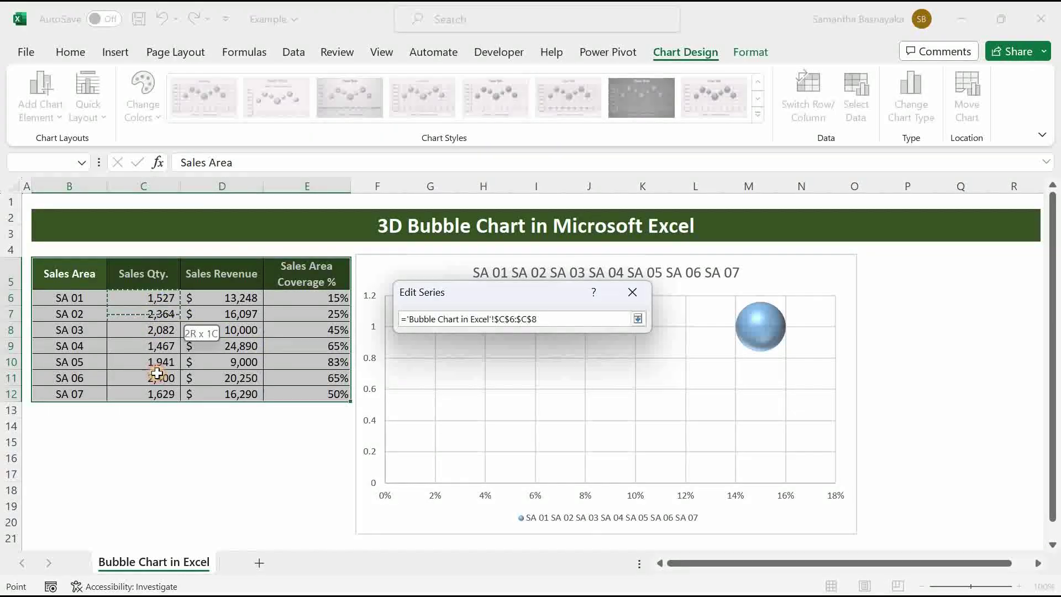
{"action": "left_click", "coordinate": [637, 318]}
{"action": "left_click", "coordinate": [562, 431]}
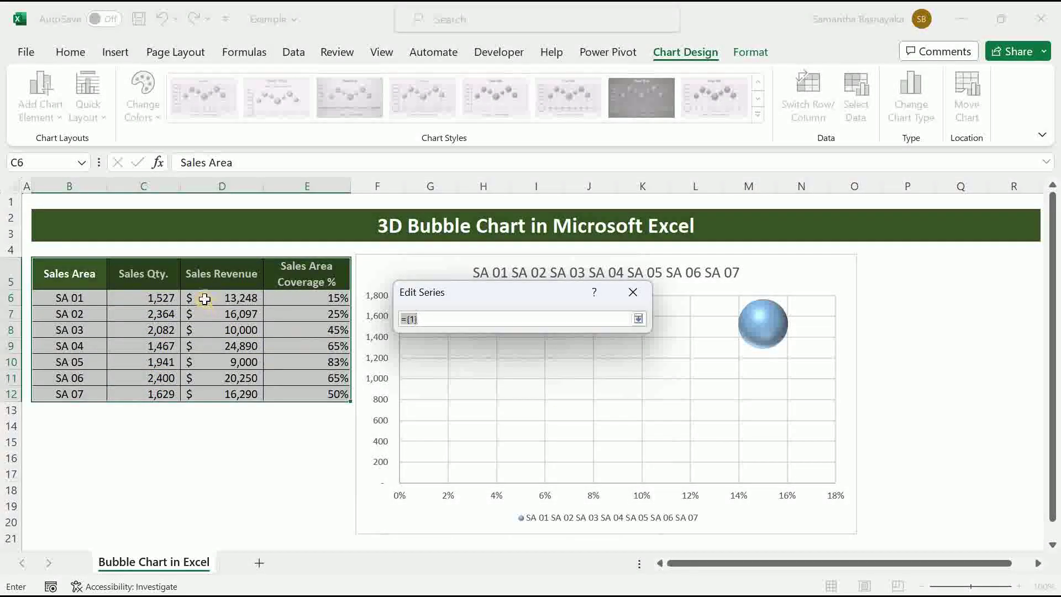
{"action": "left_click_drag", "start_coordinate": [207, 298], "coordinate": [209, 395]}
{"action": "left_click", "coordinate": [638, 318]}
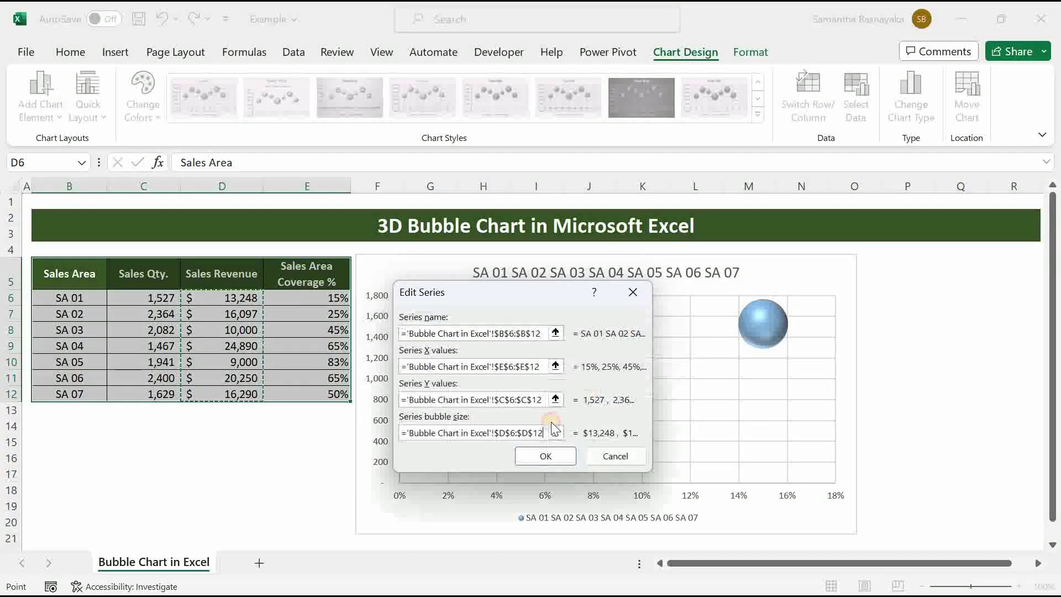
{"action": "left_click", "coordinate": [543, 446]}
{"action": "left_click", "coordinate": [631, 497]}
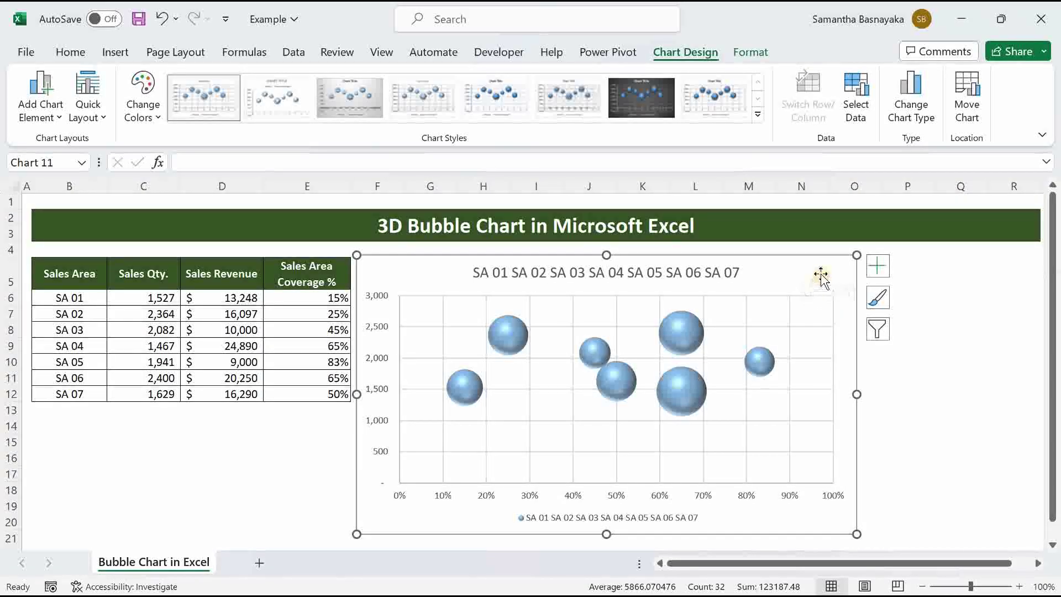
Delete the horizontal and vertical gridlines from the chart's plot area
{"action": "left_click", "coordinate": [812, 326]}
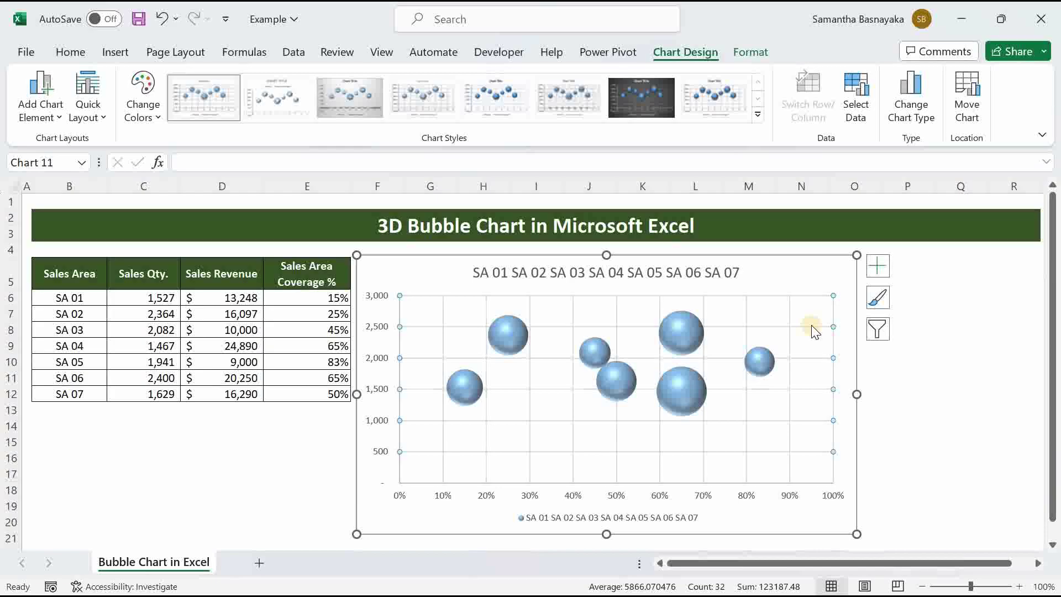
{"action": "left_click", "coordinate": [790, 325]}
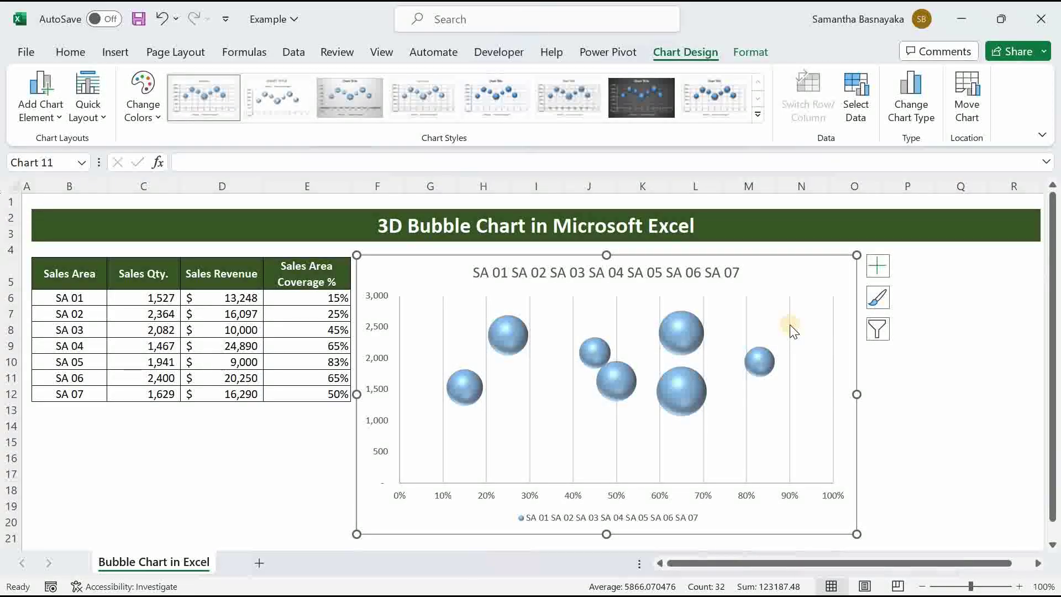
{"action": "key", "text": "Delete"}
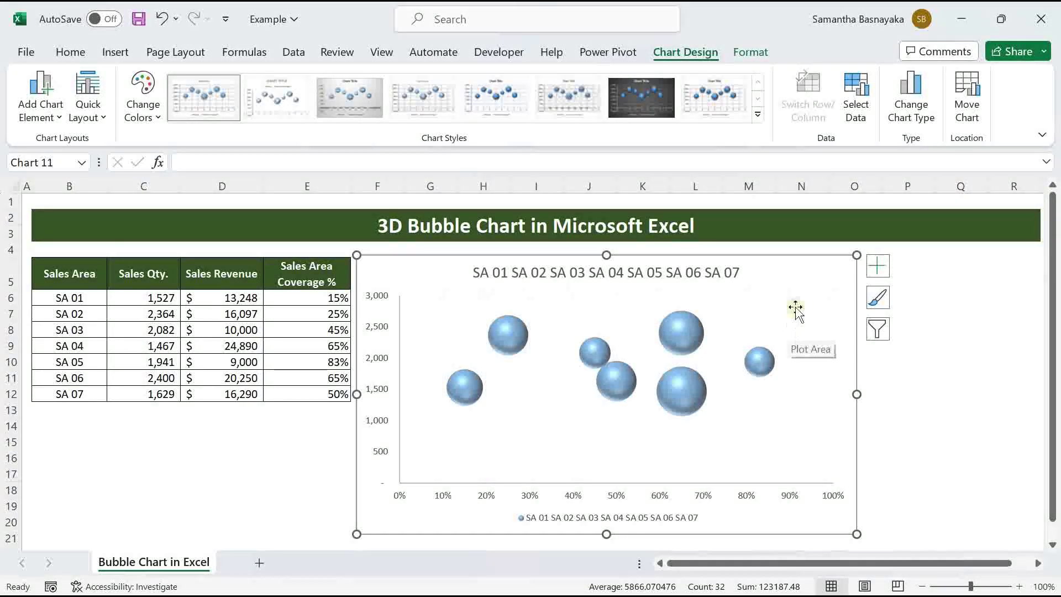
{"action": "left_click", "coordinate": [812, 261]}
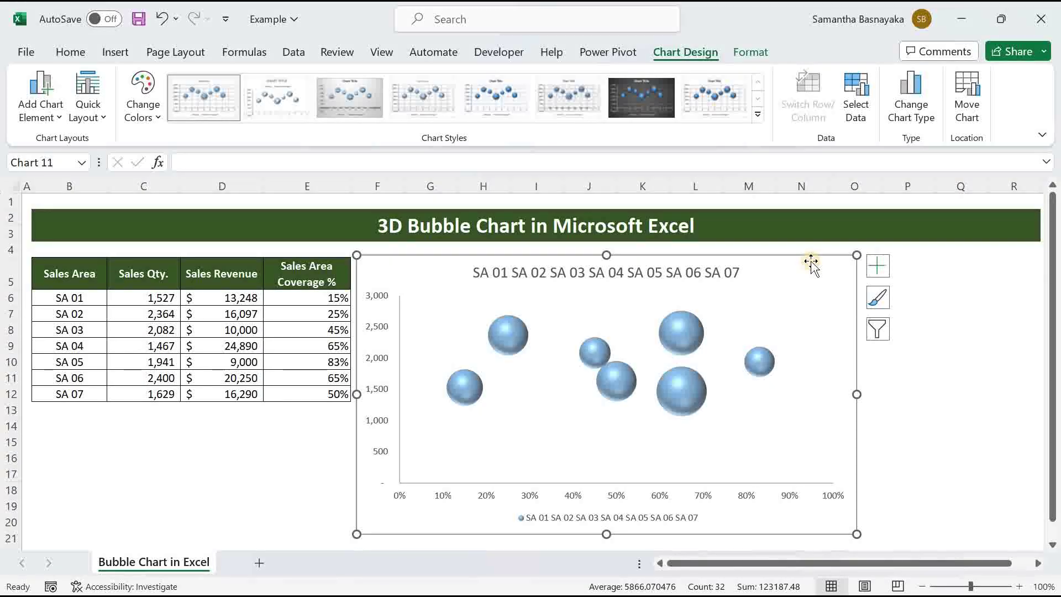
In Format Data Series Fill & Line, enable 'Vary colors by point' for the bubbles
{"action": "right_click", "coordinate": [684, 338]}
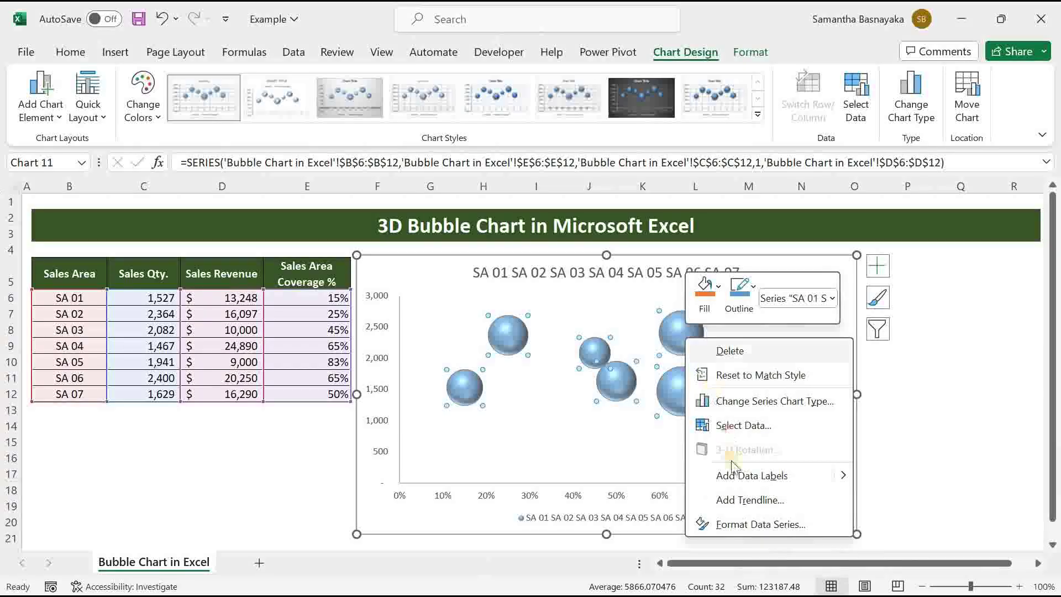
{"action": "left_click", "coordinate": [737, 524]}
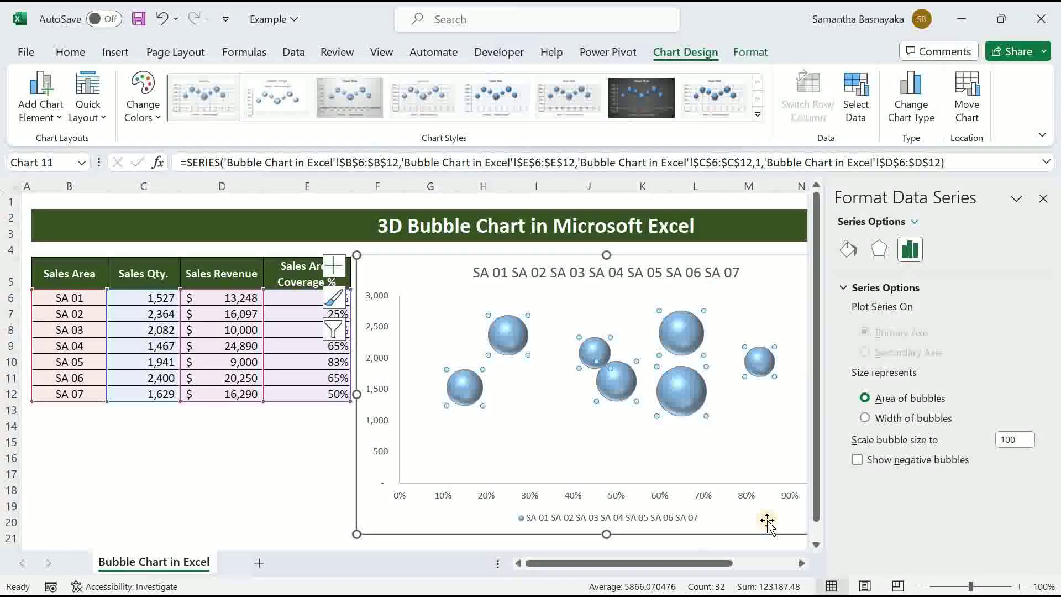
{"action": "left_click", "coordinate": [848, 250]}
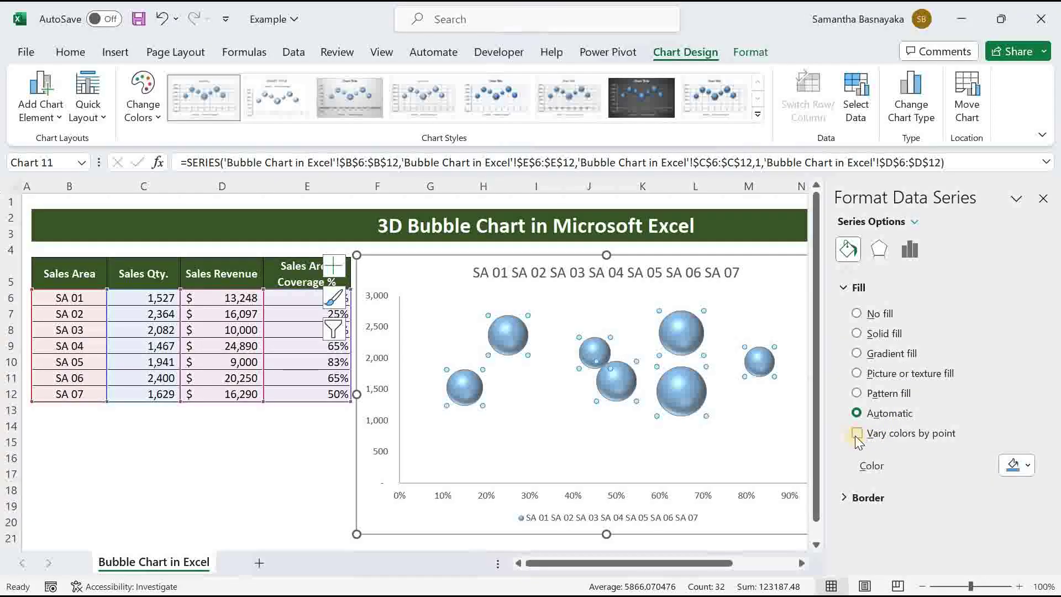
{"action": "left_click", "coordinate": [857, 433]}
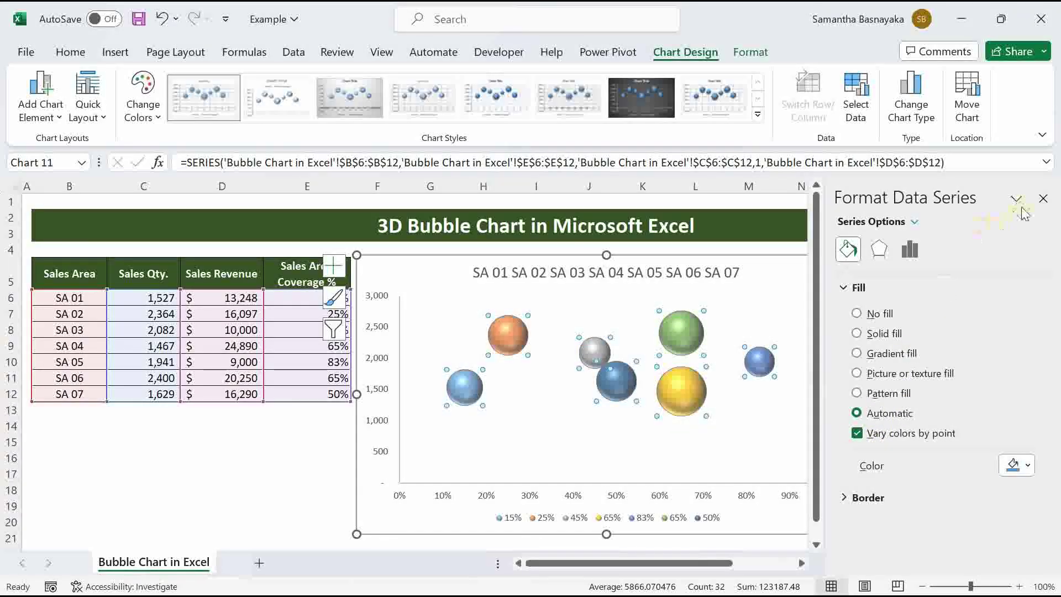
{"action": "left_click", "coordinate": [1043, 201]}
Make the chart text bold and increase its font size from the Home tab
{"action": "left_click", "coordinate": [373, 260]}
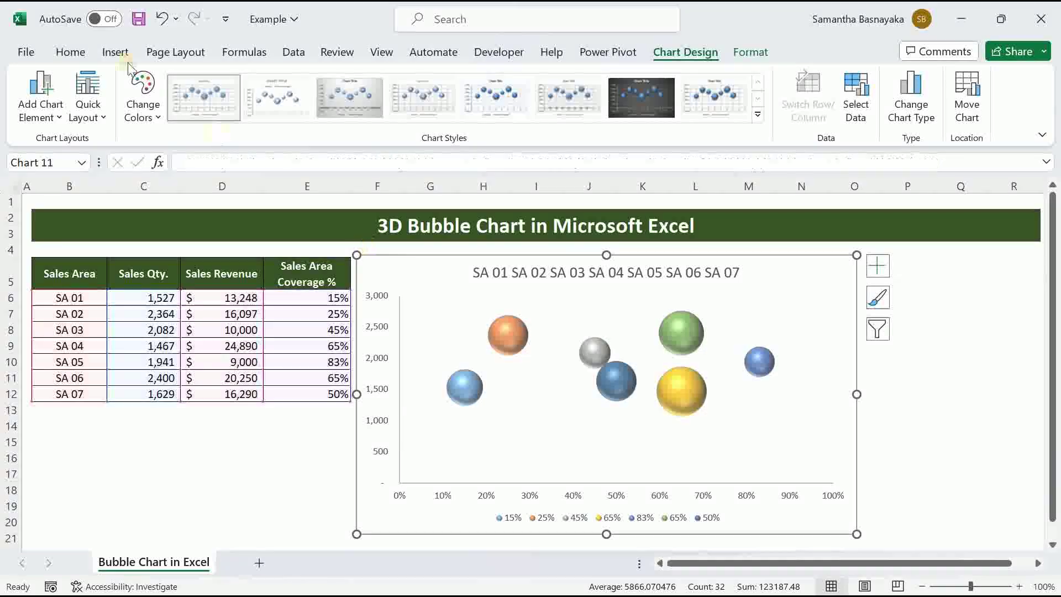
{"action": "left_click", "coordinate": [71, 51]}
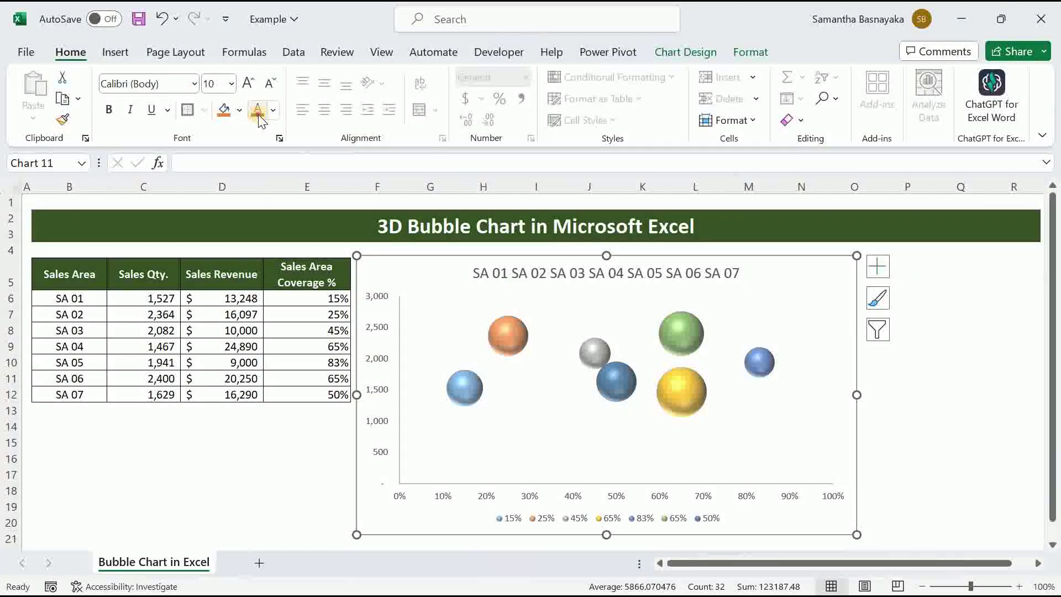
{"action": "left_click", "coordinate": [109, 110]}
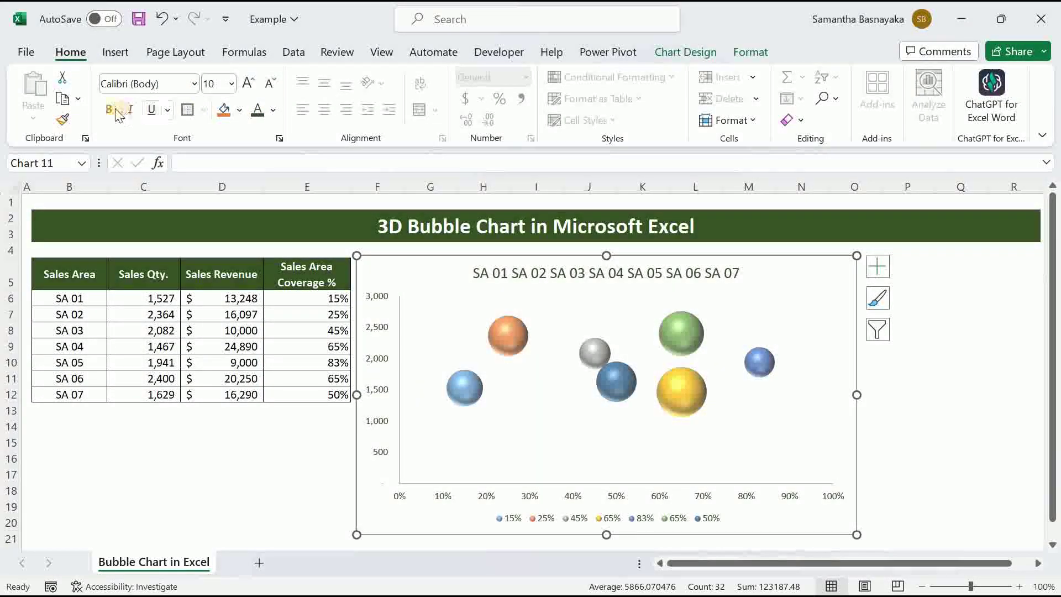
{"action": "left_click", "coordinate": [248, 83]}
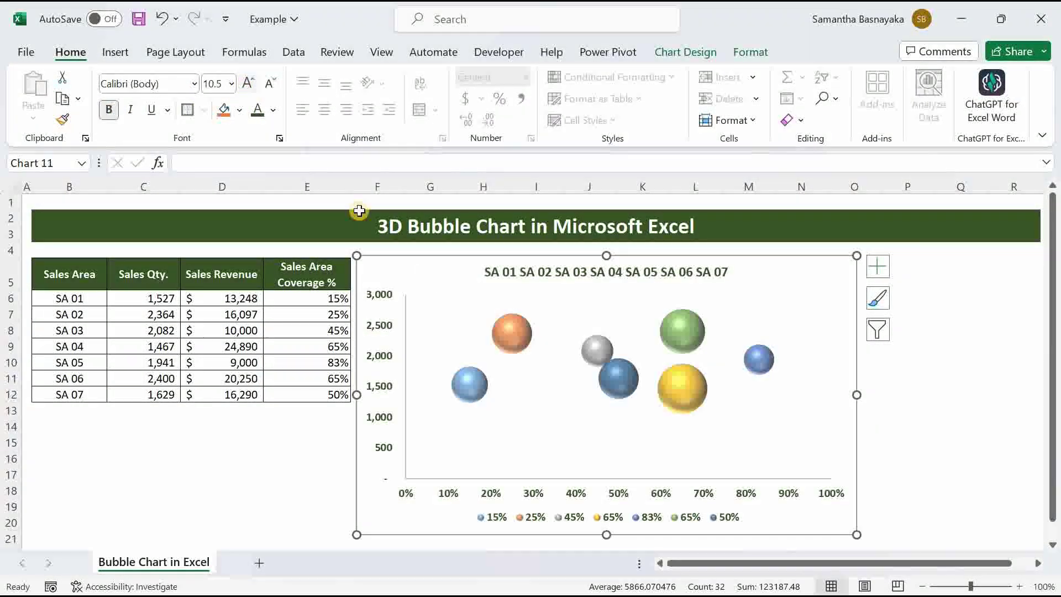
Replace the chart title with 'Sales Area wise Sales Revenue' and select the legend
{"action": "left_click", "coordinate": [497, 273]}
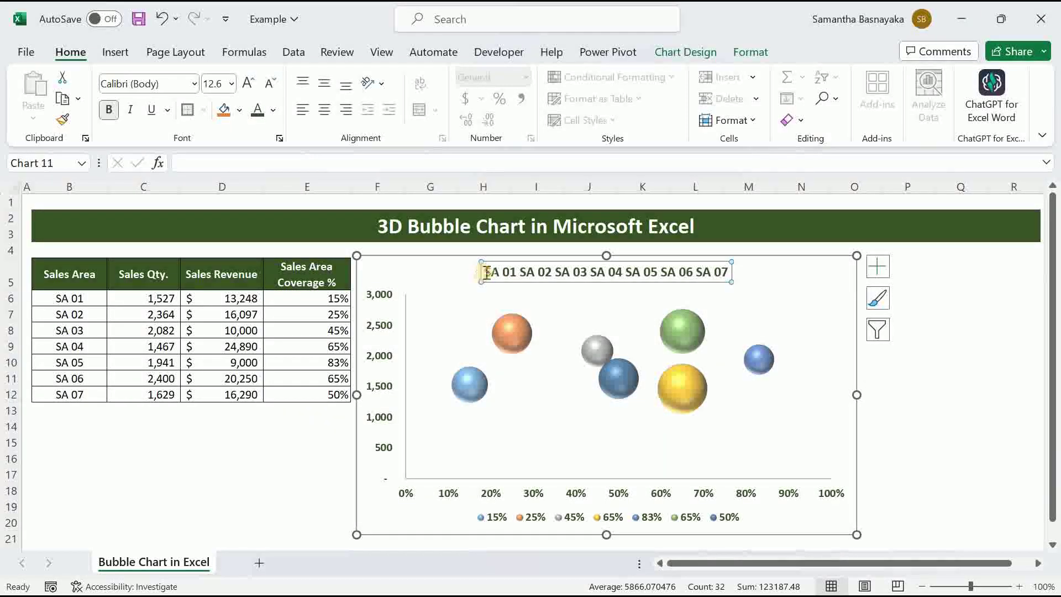
{"action": "left_click_drag", "start_coordinate": [483, 272], "coordinate": [734, 274]}
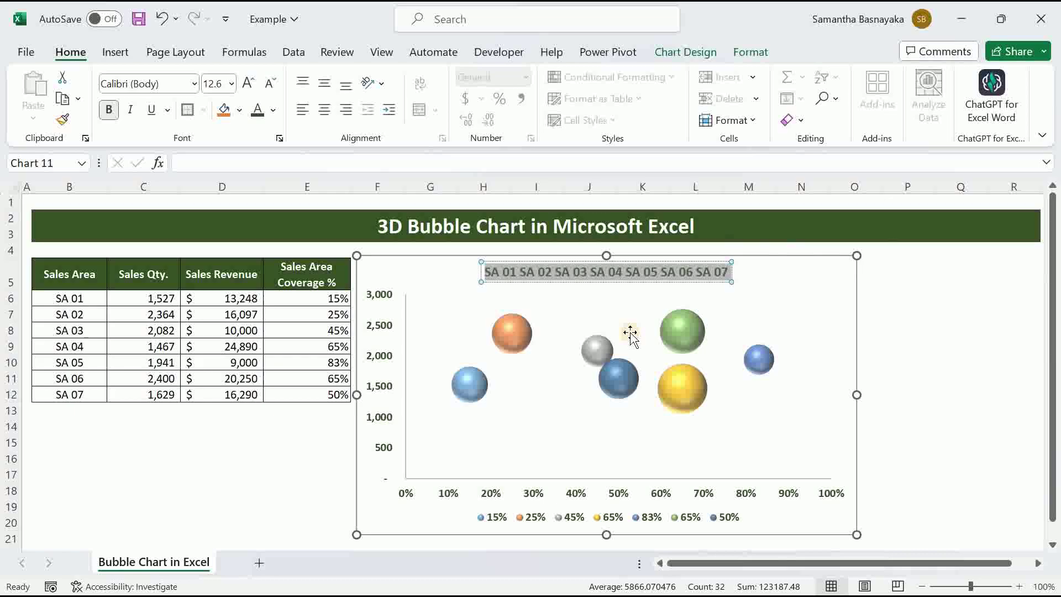
{"action": "type", "text": "Sales Are"}
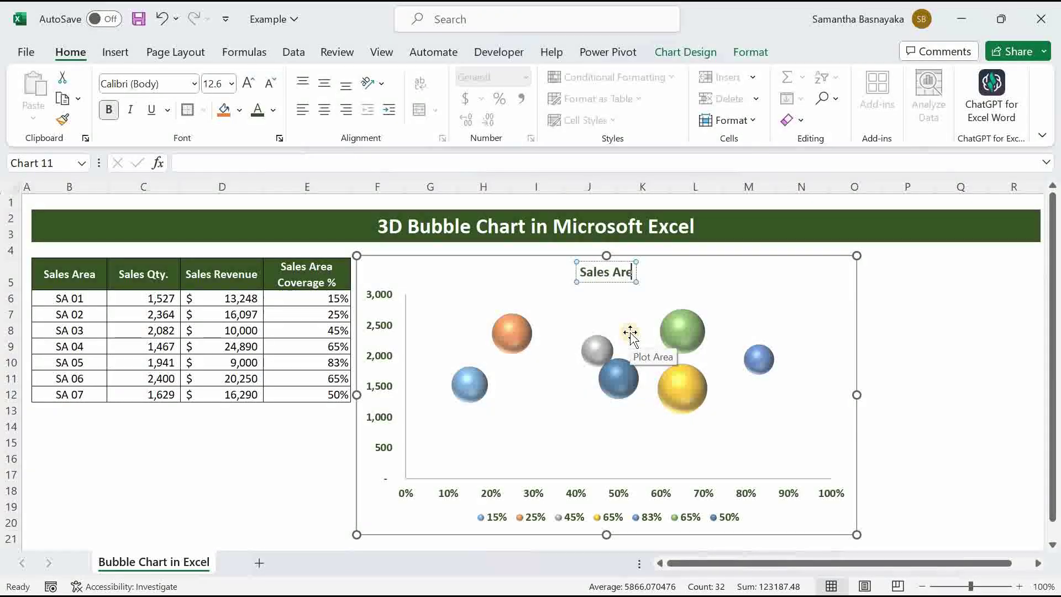
{"action": "type", "text": "a wise Sa"}
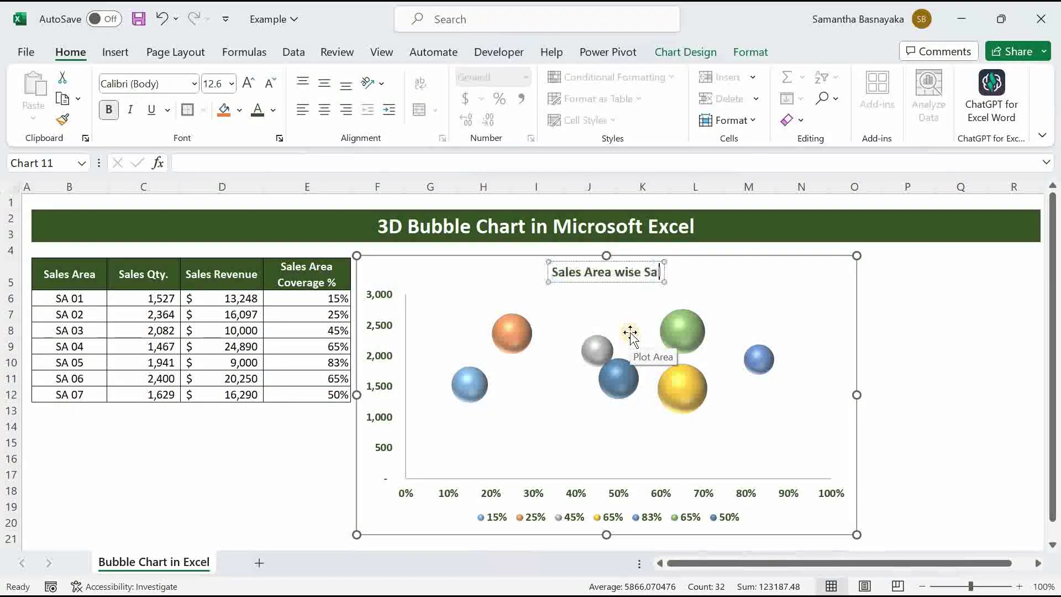
{"action": "type", "text": "les Revenu"}
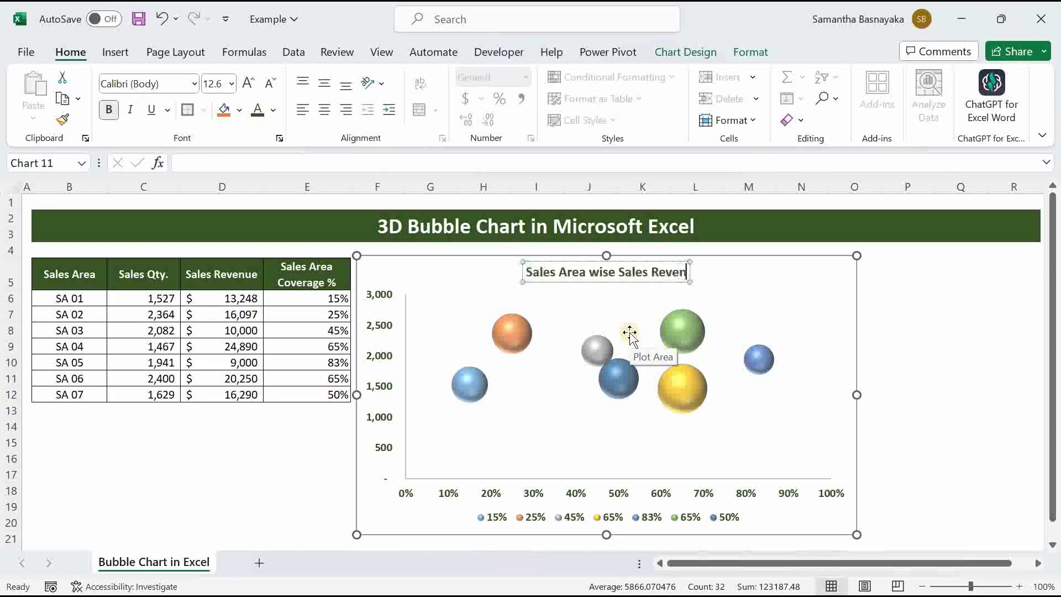
{"action": "type", "text": "e"}
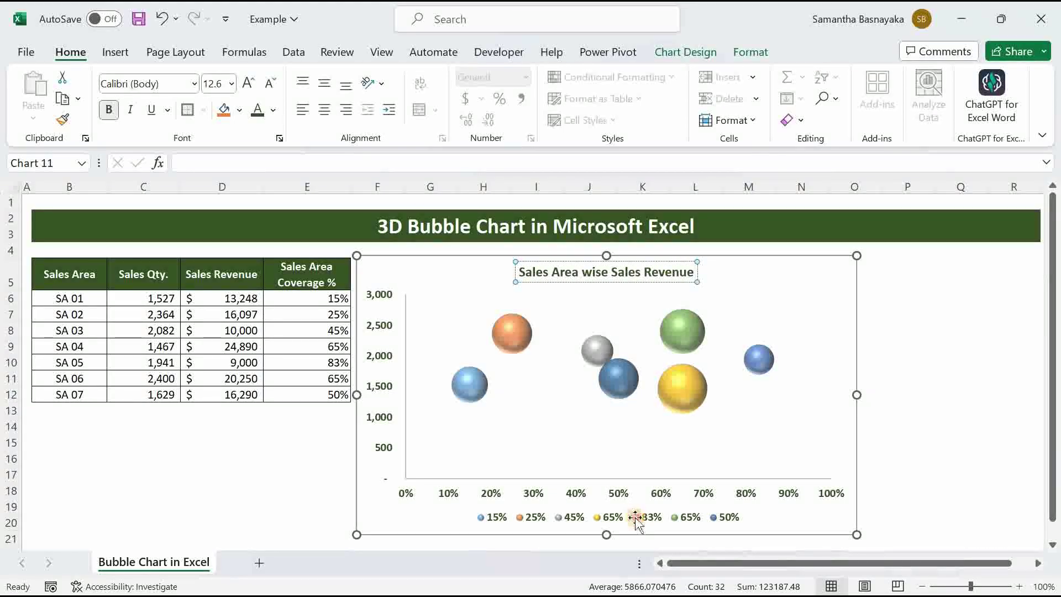
{"action": "left_click", "coordinate": [636, 520]}
Delete the legend, add data labels to the bubbles and bring up More Options for them
{"action": "key", "text": "Delete"}
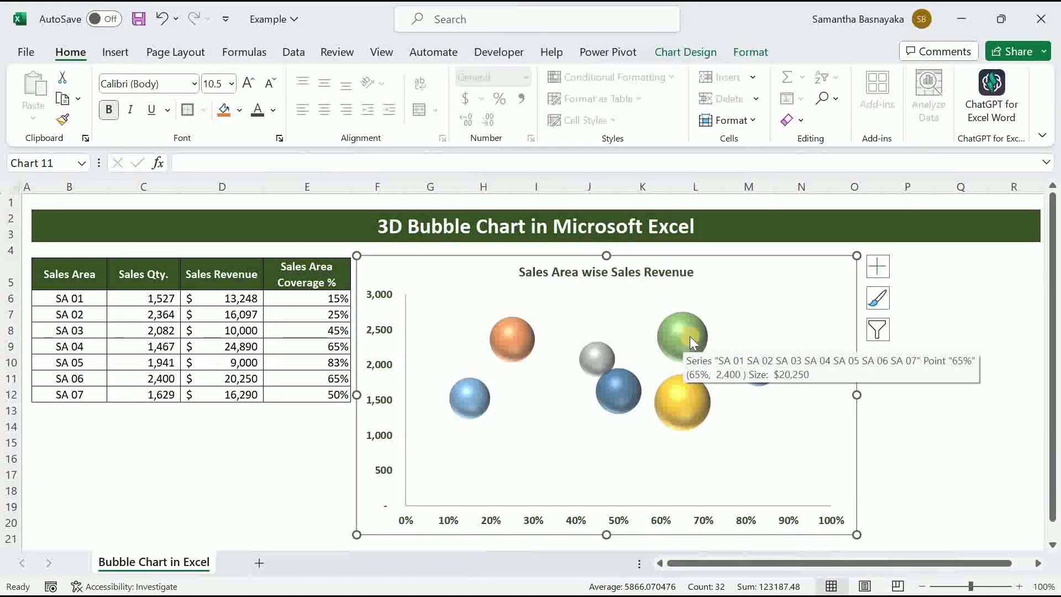
{"action": "left_click", "coordinate": [884, 265]}
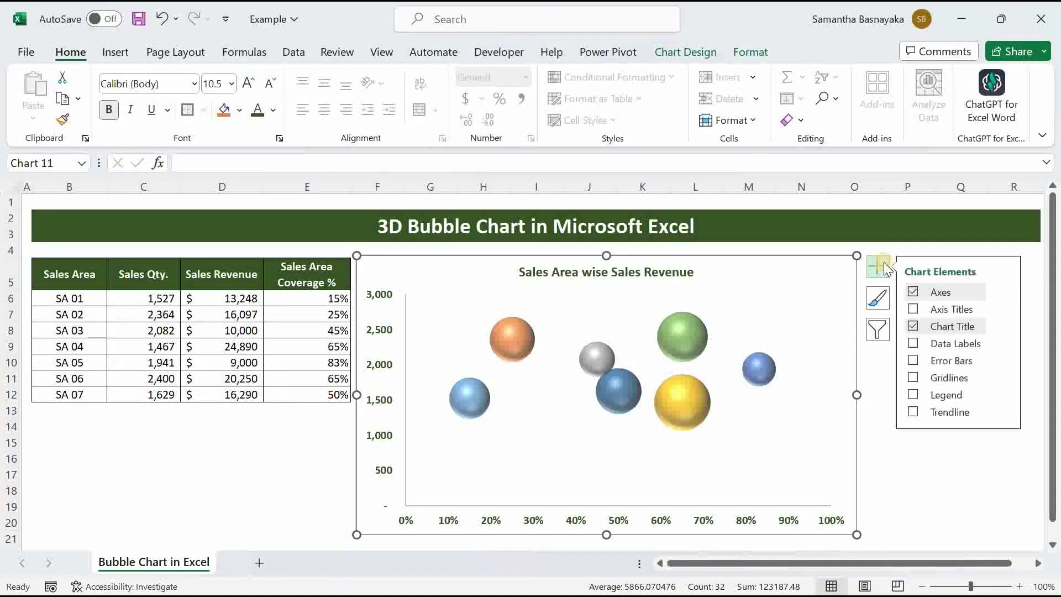
{"action": "left_click", "coordinate": [914, 344]}
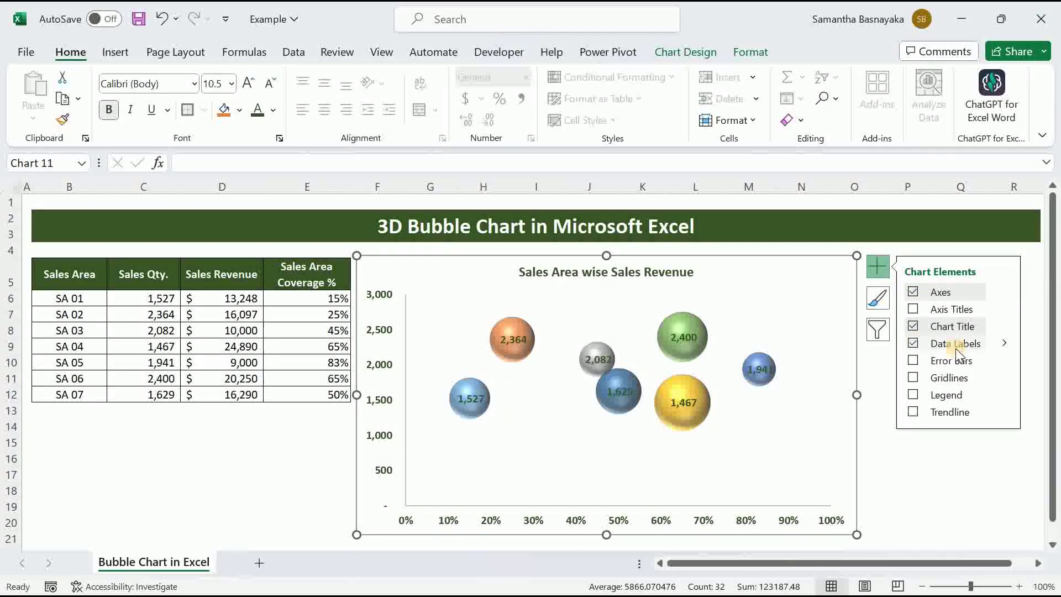
{"action": "left_click", "coordinate": [1006, 345]}
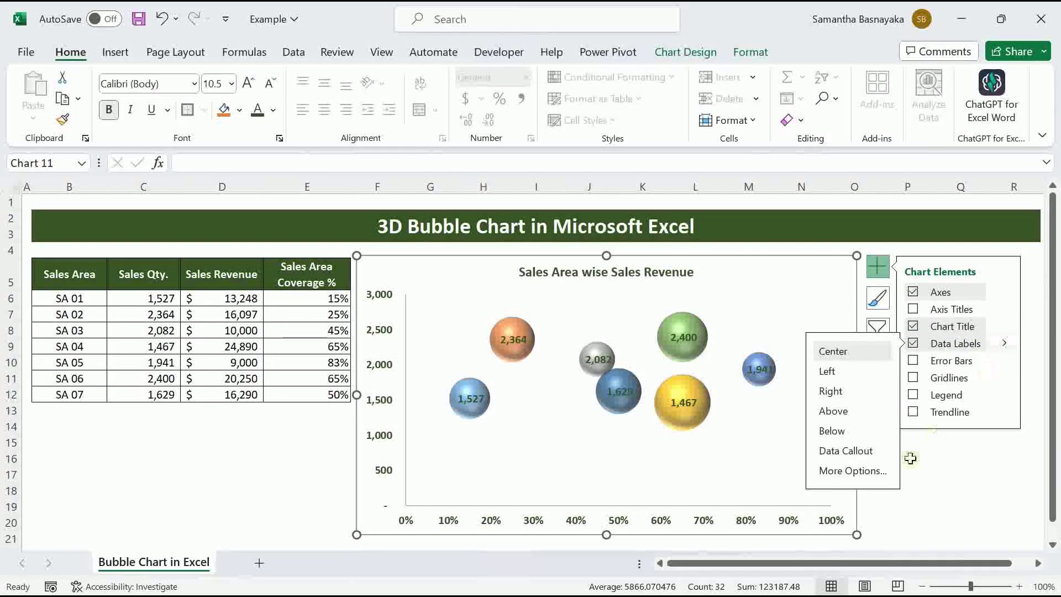
{"action": "left_click", "coordinate": [879, 474]}
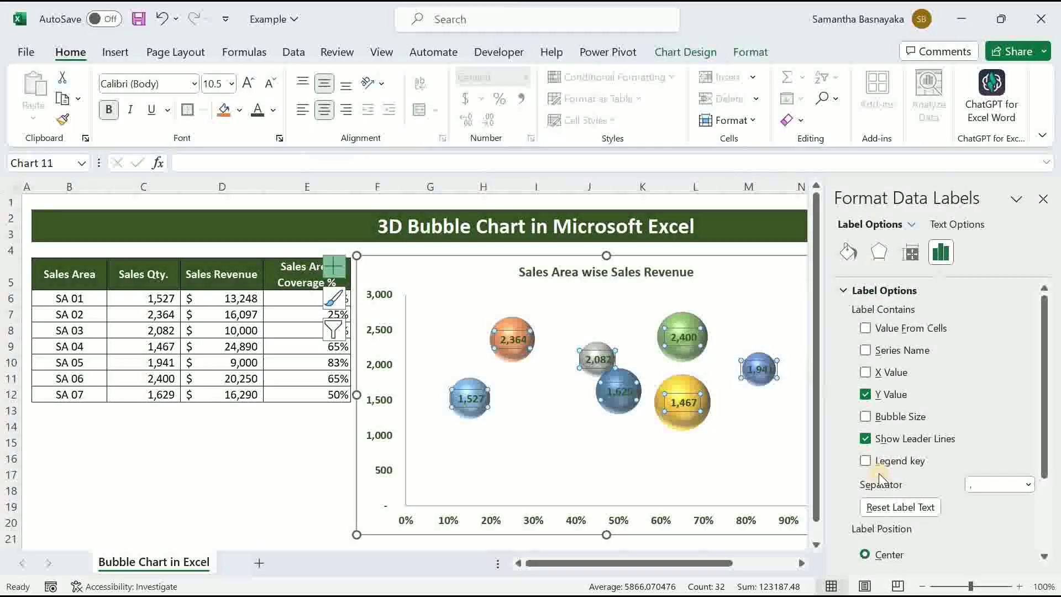
Take label text from the sales area names B6:B12 via Value From Cells
{"action": "left_click", "coordinate": [865, 330]}
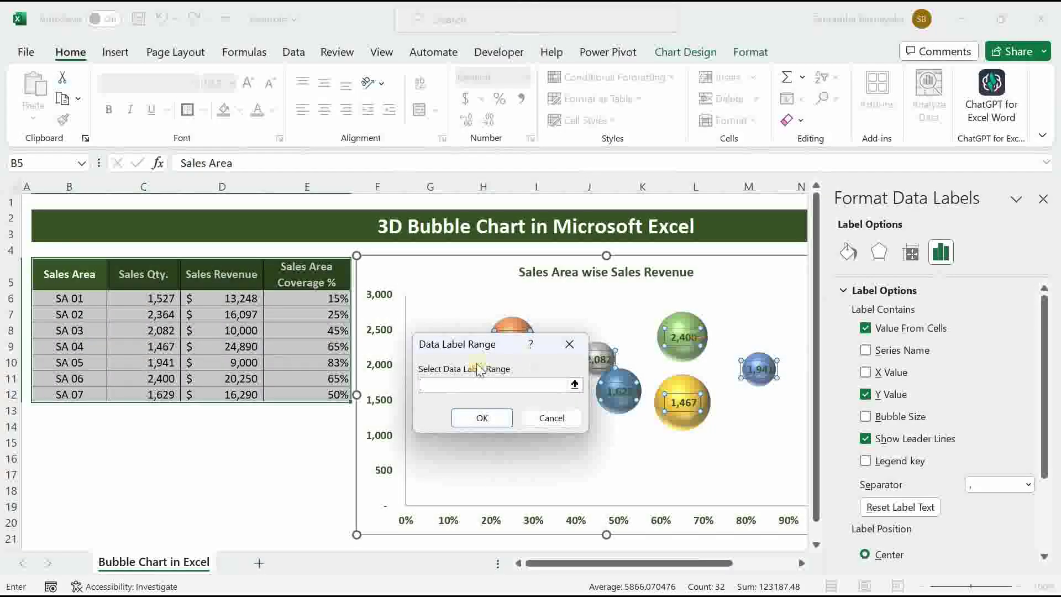
{"action": "left_click_drag", "start_coordinate": [472, 344], "coordinate": [474, 340]}
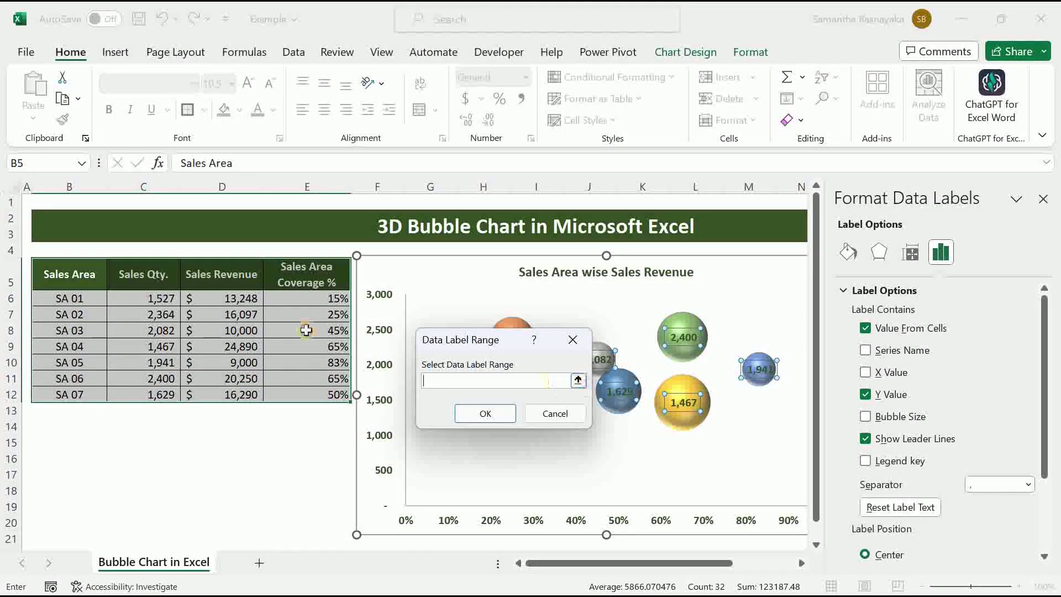
{"action": "left_click_drag", "start_coordinate": [52, 298], "coordinate": [71, 395]}
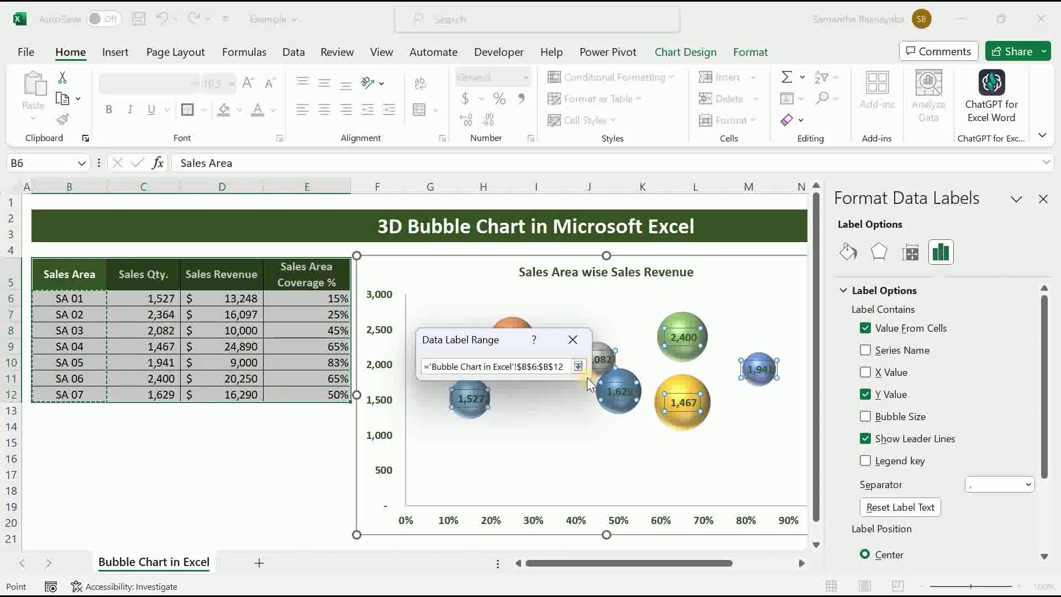
{"action": "left_click", "coordinate": [579, 365]}
{"action": "left_click", "coordinate": [489, 412]}
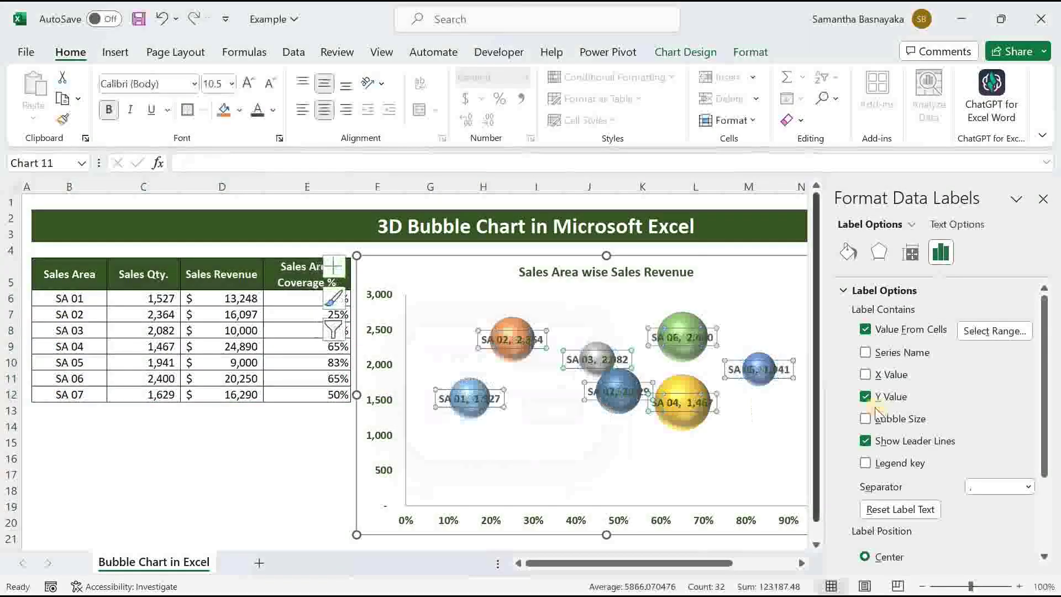
Show Bubble Size instead of Y Value, drop leader lines, and reduce label font to 9
{"action": "left_click", "coordinate": [866, 419]}
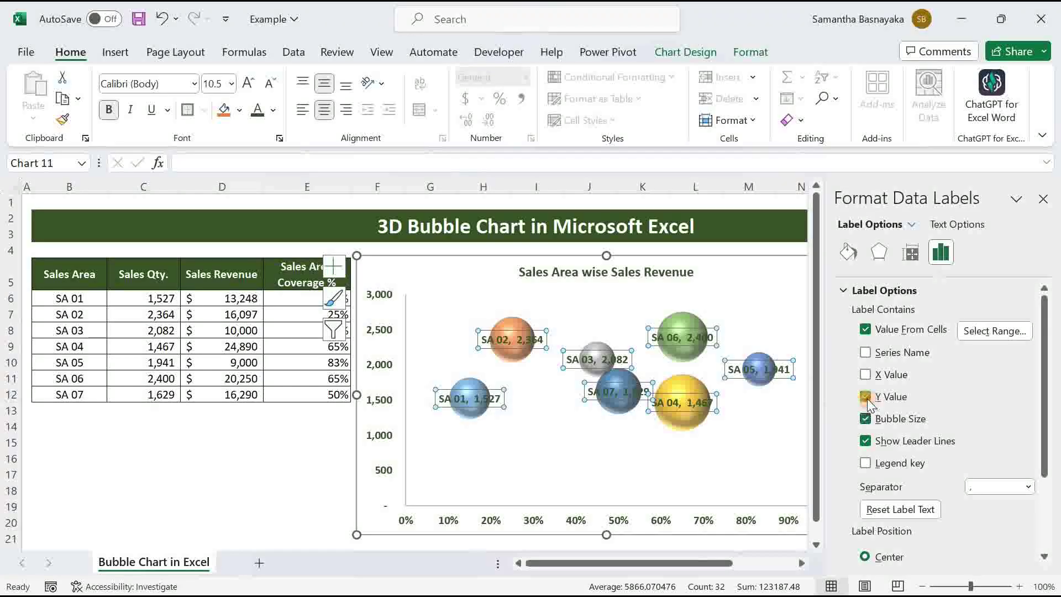
{"action": "left_click", "coordinate": [866, 396]}
{"action": "left_click", "coordinate": [866, 441]}
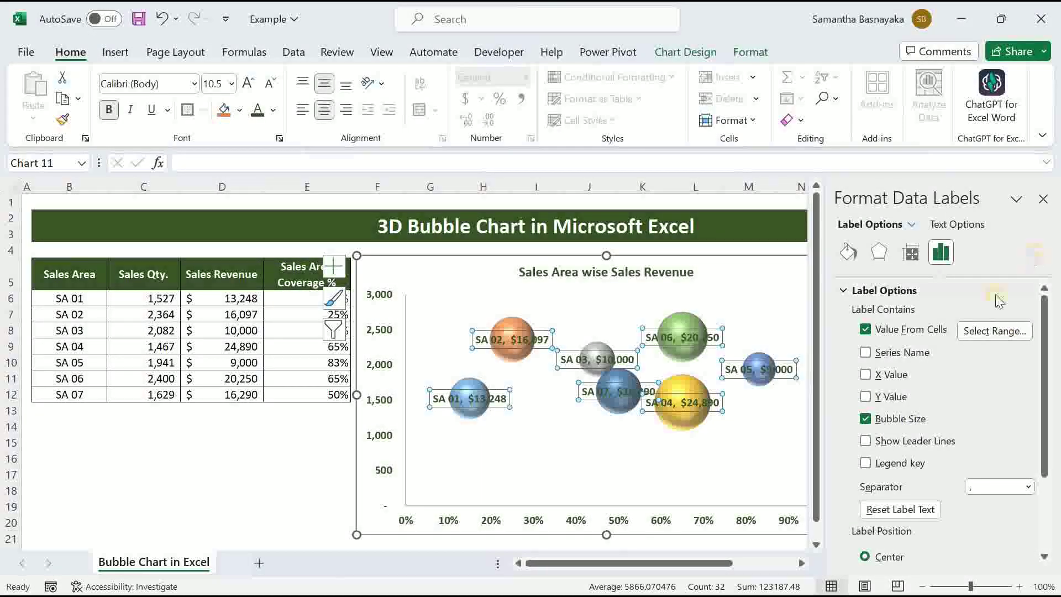
{"action": "left_click_drag", "start_coordinate": [1047, 434], "coordinate": [1045, 525]}
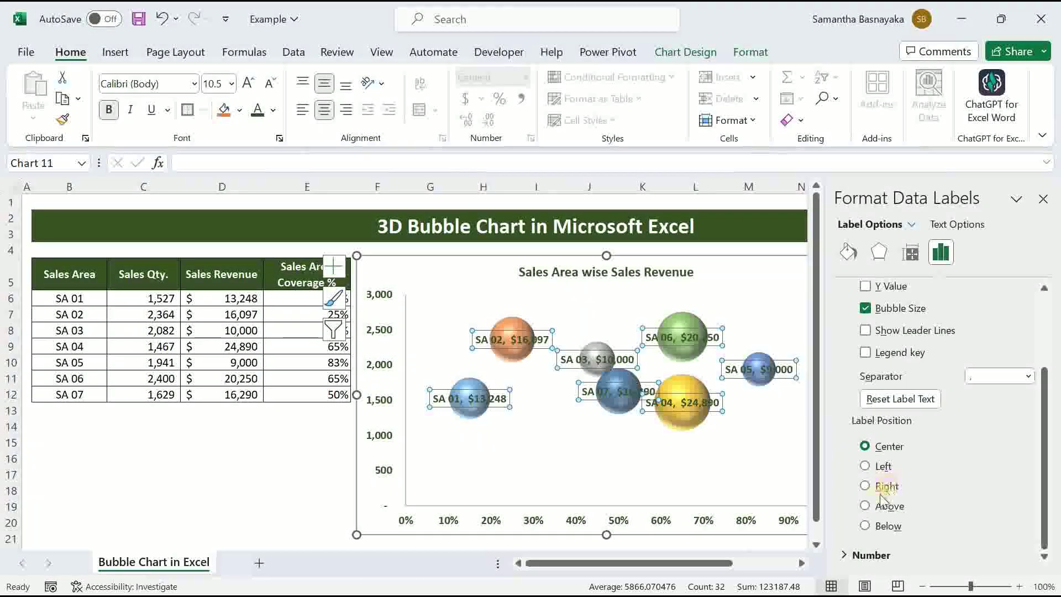
{"action": "left_click", "coordinate": [1043, 199]}
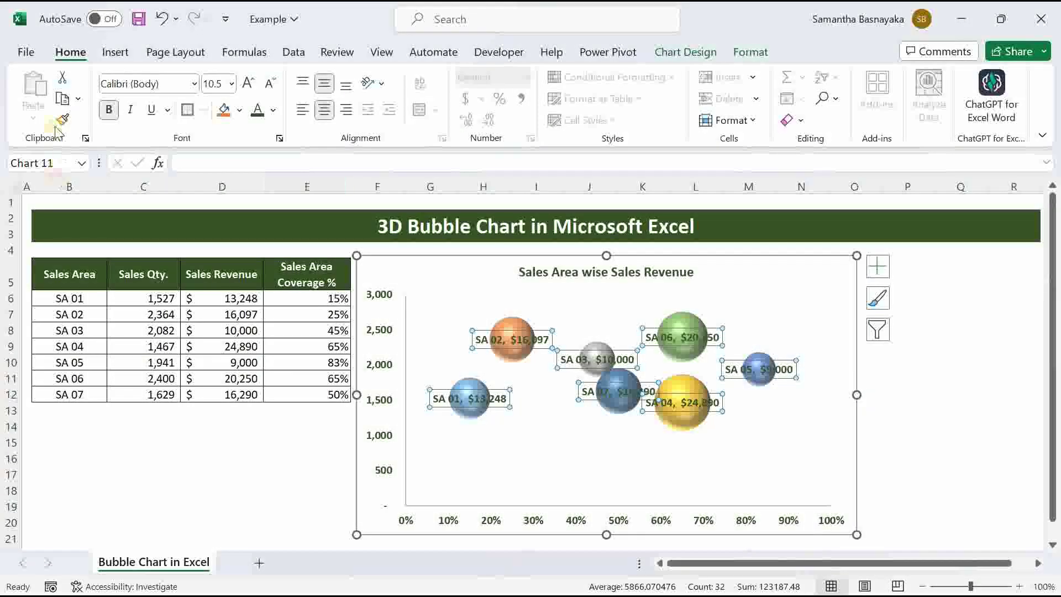
{"action": "left_click", "coordinate": [268, 87]}
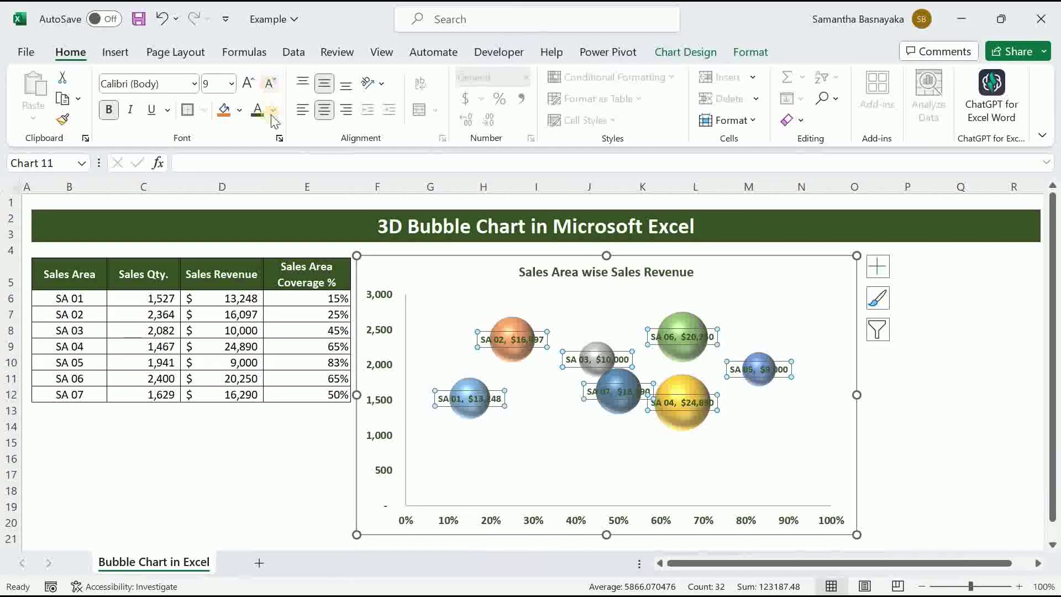
Add axis titles to the bubble chart from the Chart Elements list
{"action": "left_click", "coordinate": [897, 476]}
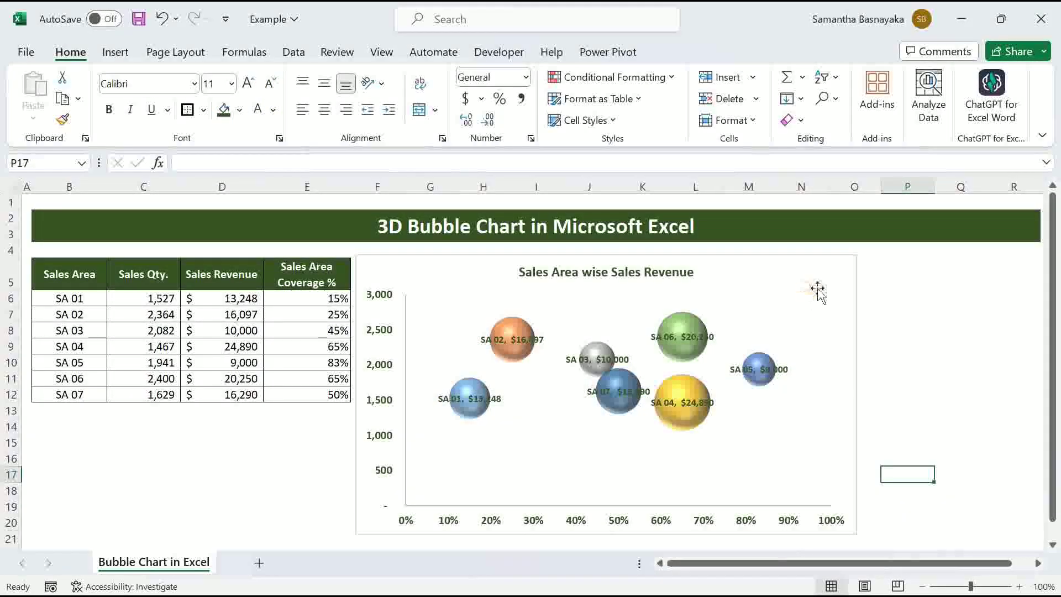
{"action": "left_click", "coordinate": [817, 289]}
{"action": "left_click", "coordinate": [876, 266]}
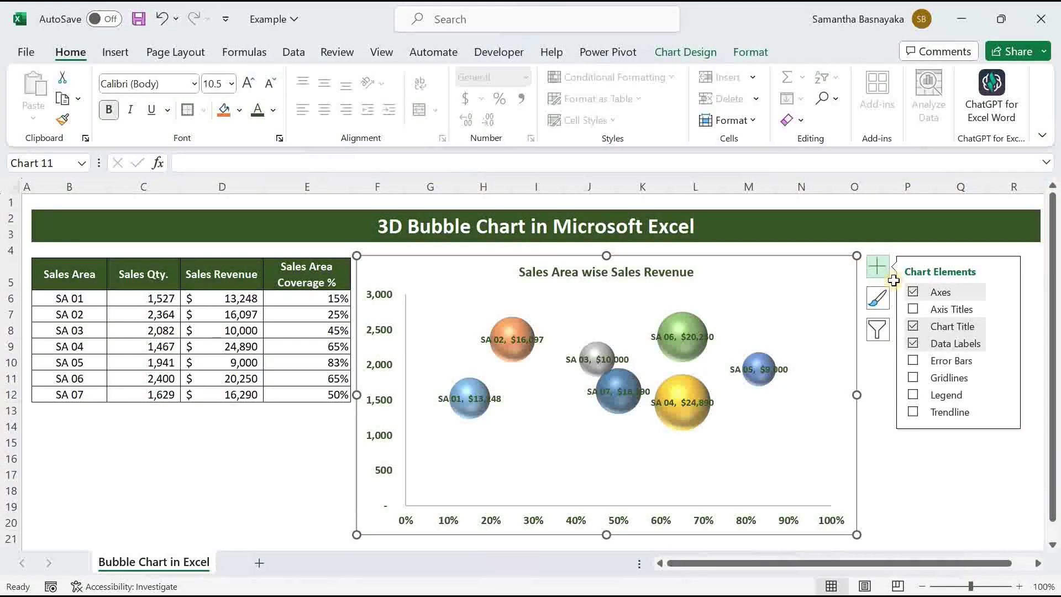
{"action": "left_click", "coordinate": [912, 310]}
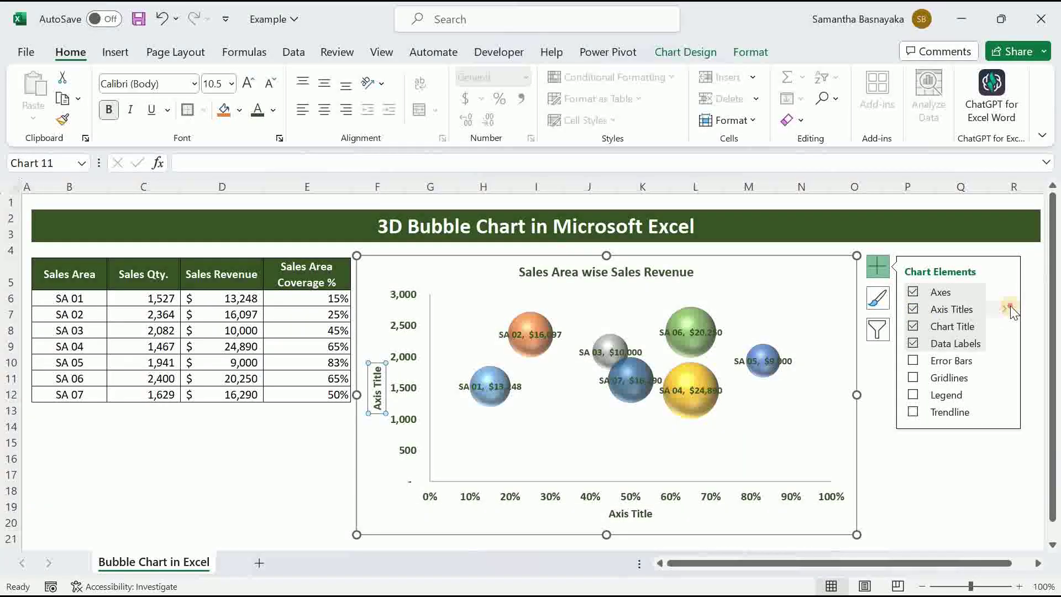
{"action": "left_click", "coordinate": [903, 491]}
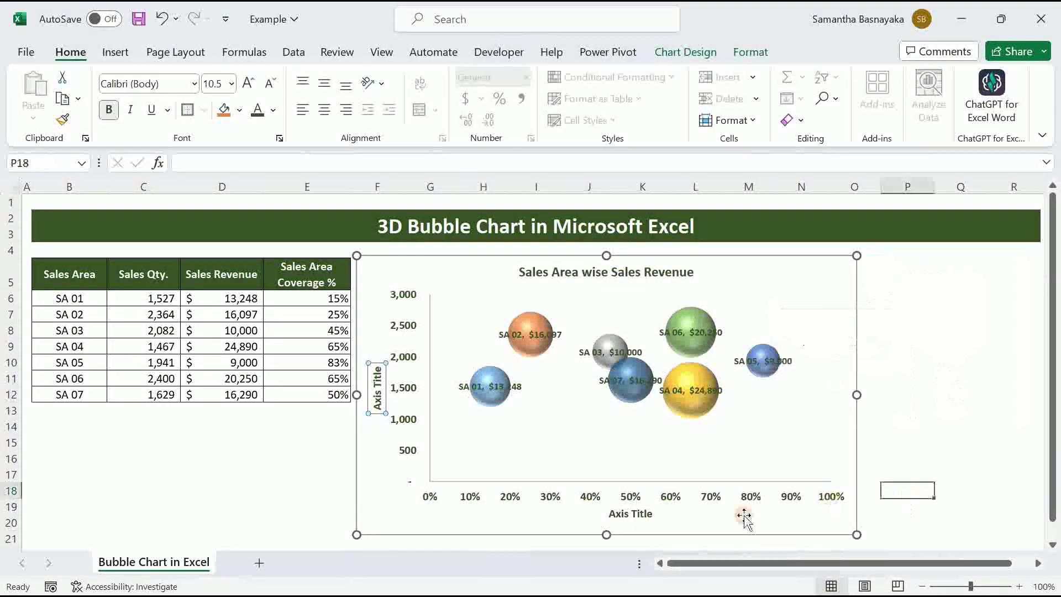
Rename the horizontal axis title to 'Area Coverage' and the vertical to 'Sales Qty.'
{"action": "left_click", "coordinate": [628, 513]}
{"action": "left_click_drag", "start_coordinate": [611, 513], "coordinate": [670, 522]}
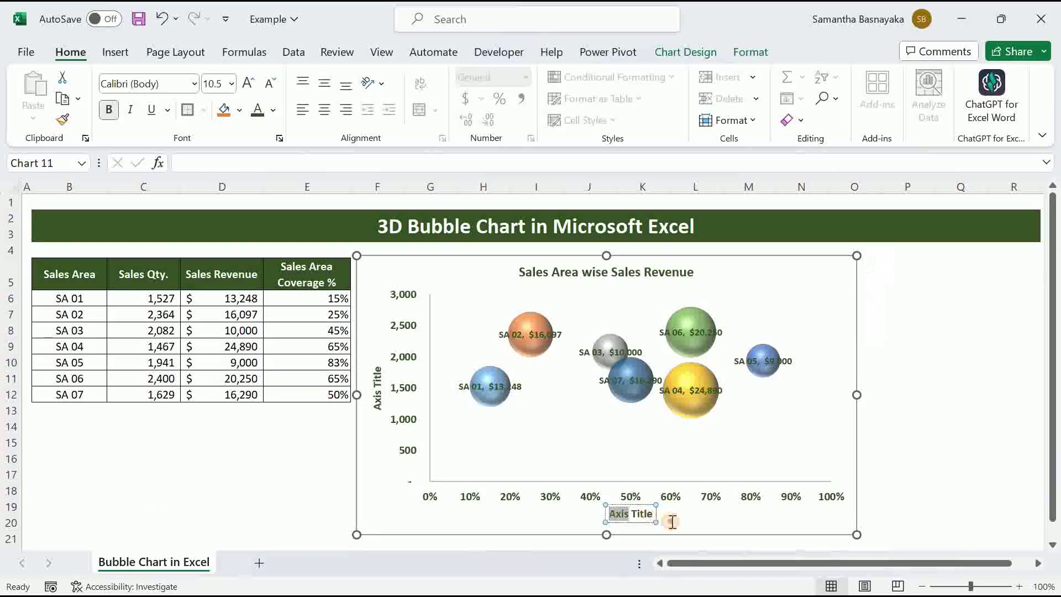
{"action": "type", "text": "Area"}
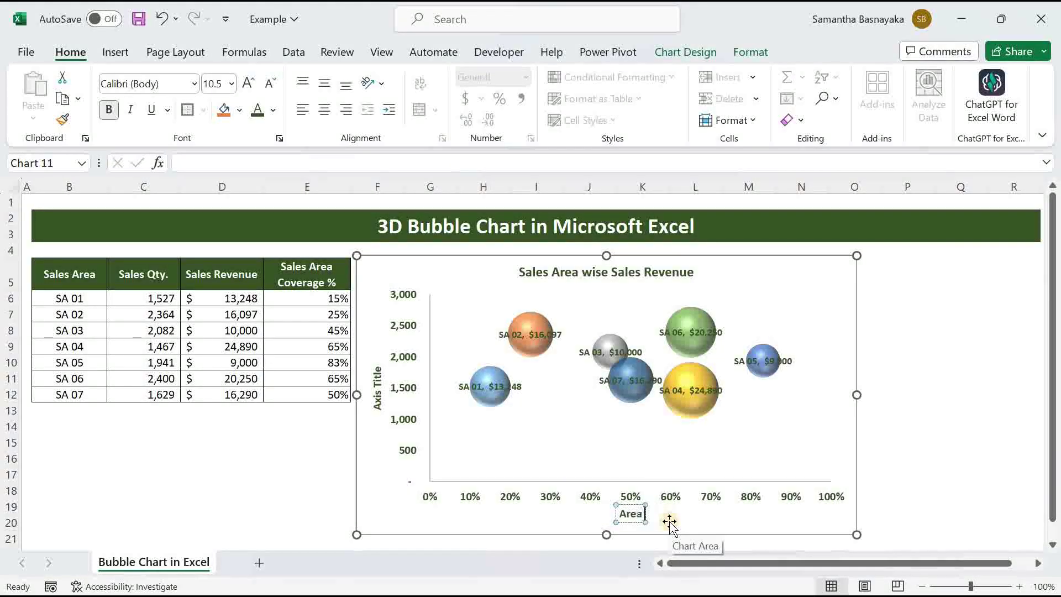
{"action": "type", "text": " Coverage"}
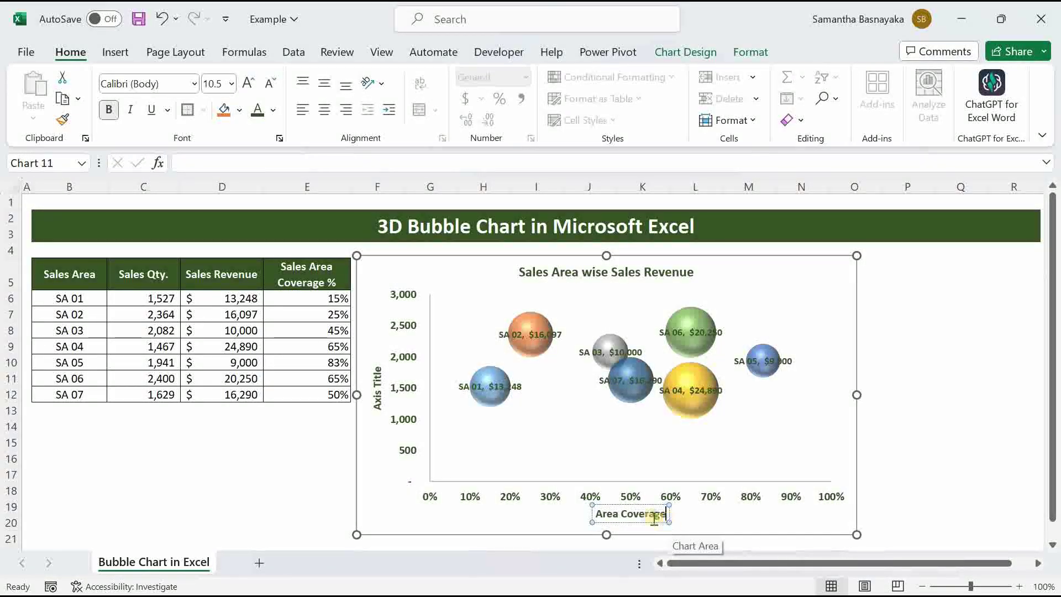
{"action": "left_click", "coordinate": [375, 373]}
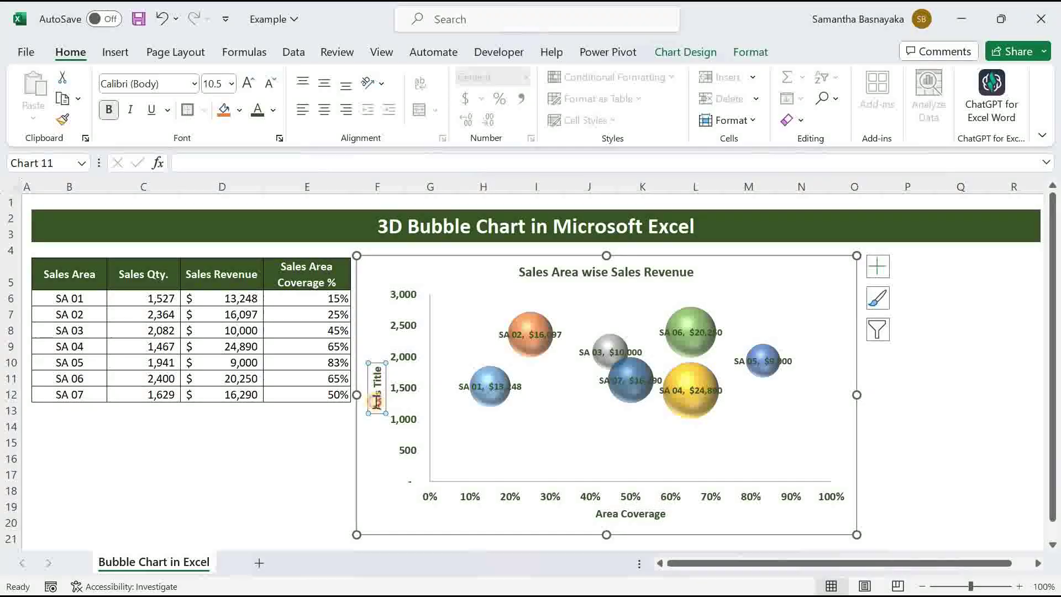
{"action": "left_click_drag", "start_coordinate": [376, 356], "coordinate": [379, 410]}
{"action": "type", "text": "Sa"}
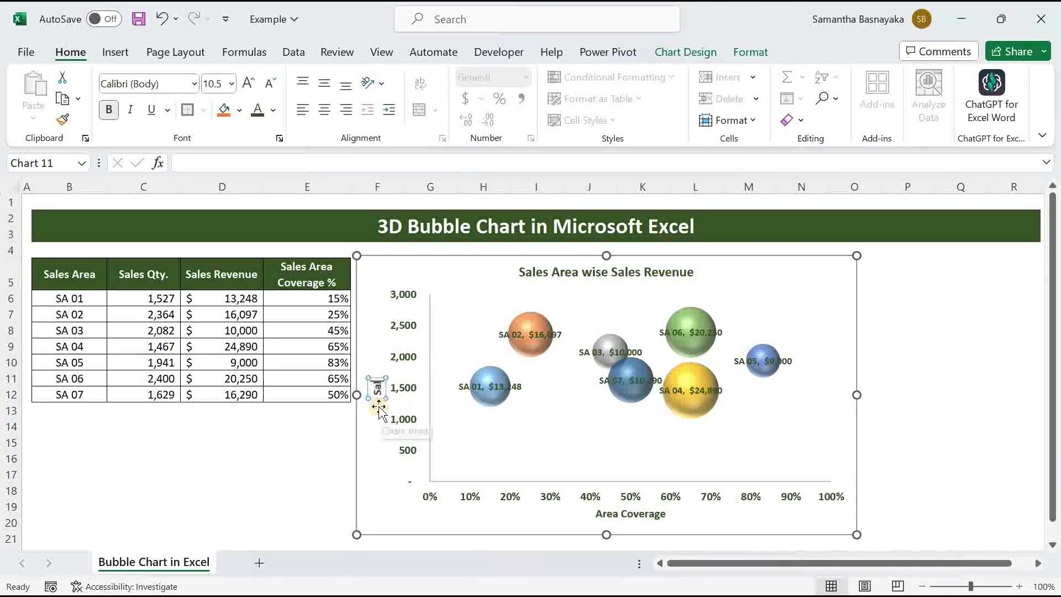
{"action": "type", "text": "les Qty"}
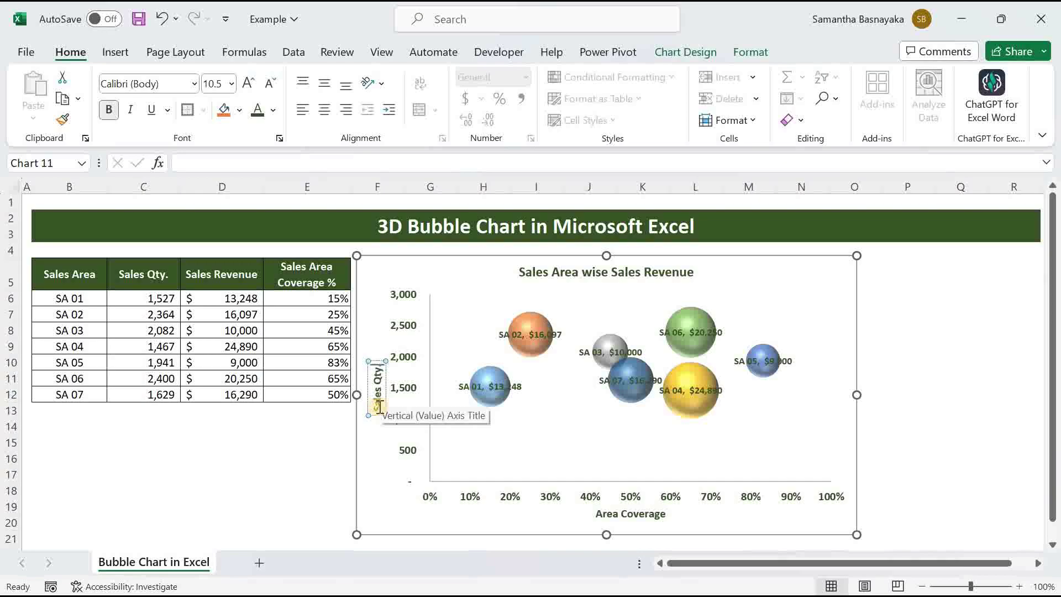
{"action": "type", "text": "."}
Fill the SA 04 data row C9:E9 with yellow
{"action": "left_click", "coordinate": [932, 436]}
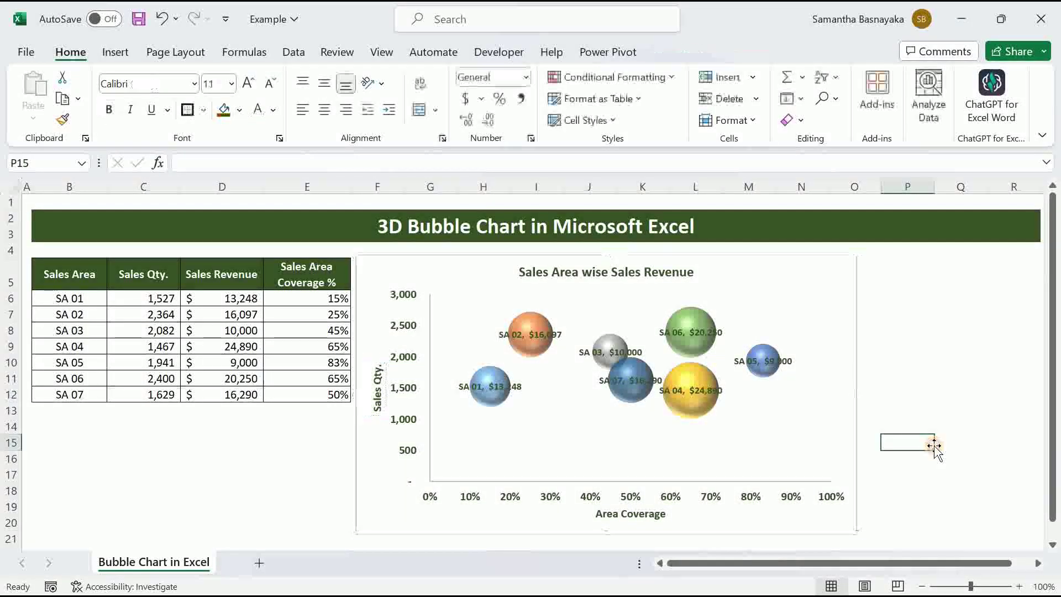
{"action": "left_click", "coordinate": [847, 263]}
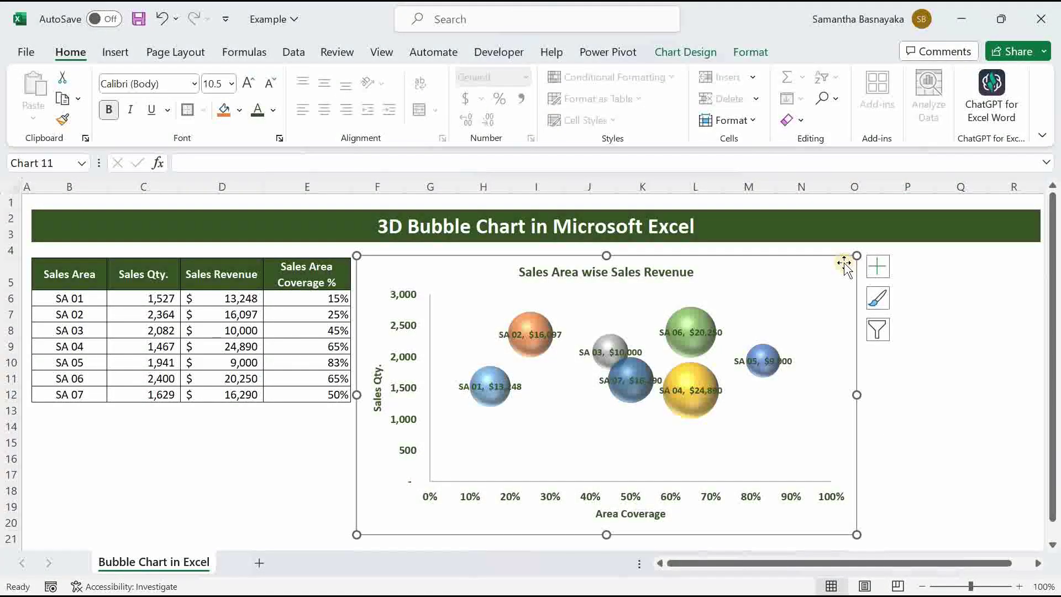
{"action": "left_click", "coordinate": [695, 392]}
{"action": "left_click", "coordinate": [696, 393]}
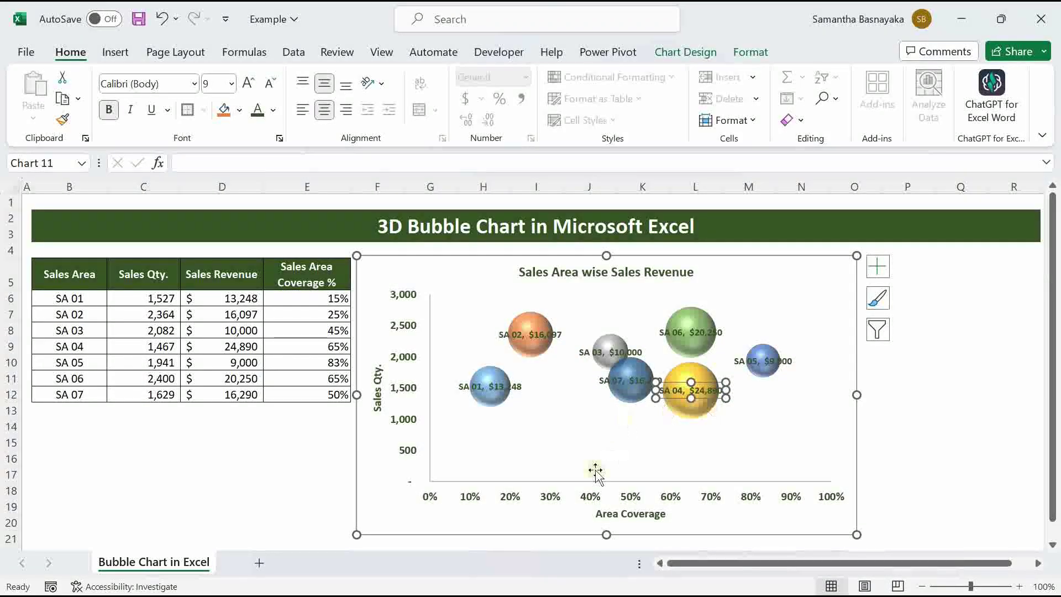
{"action": "left_click", "coordinate": [296, 347]}
{"action": "left_click_drag", "start_coordinate": [273, 345], "coordinate": [238, 346]}
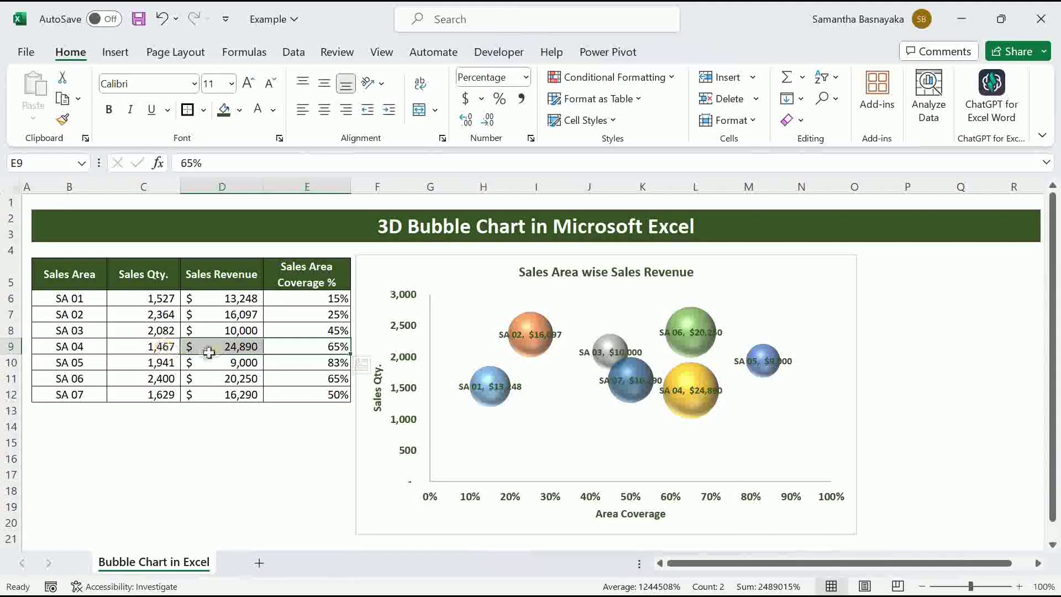
{"action": "left_click_drag", "start_coordinate": [166, 346], "coordinate": [293, 351]}
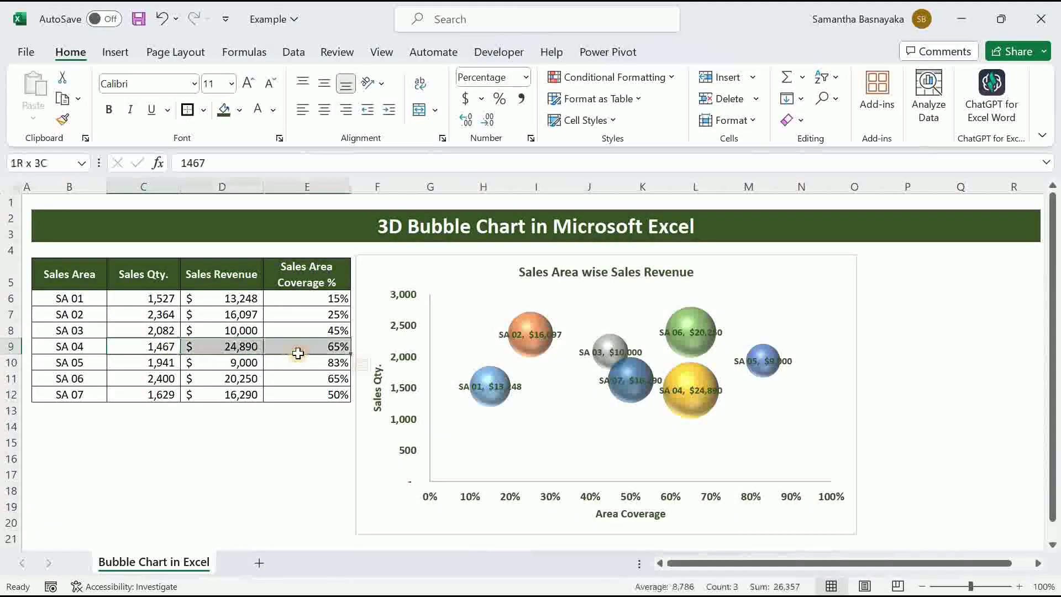
{"action": "left_click", "coordinate": [239, 110]}
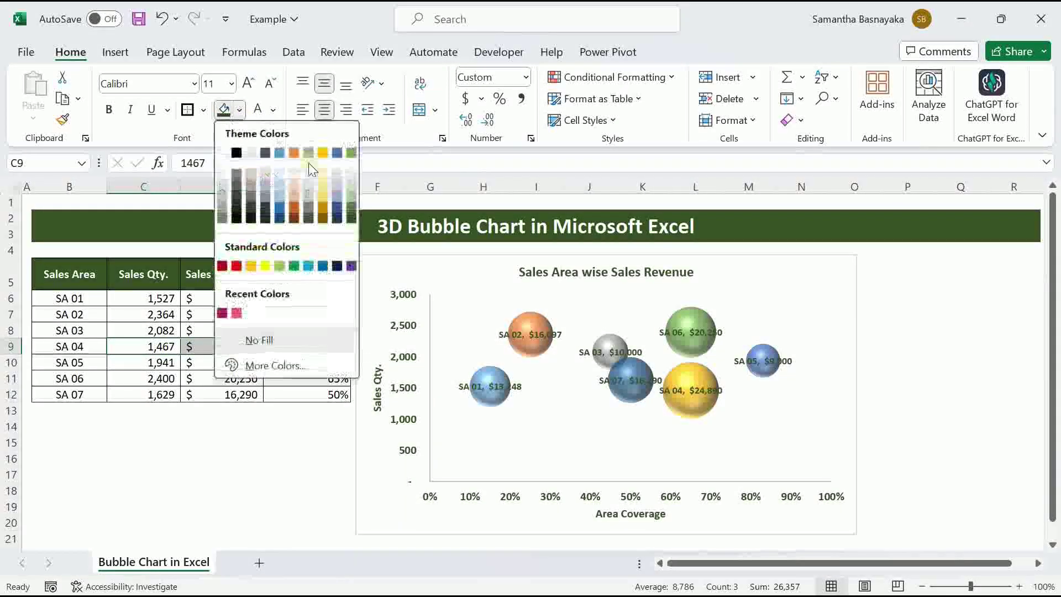
{"action": "left_click", "coordinate": [263, 267]}
{"action": "left_click", "coordinate": [278, 457]}
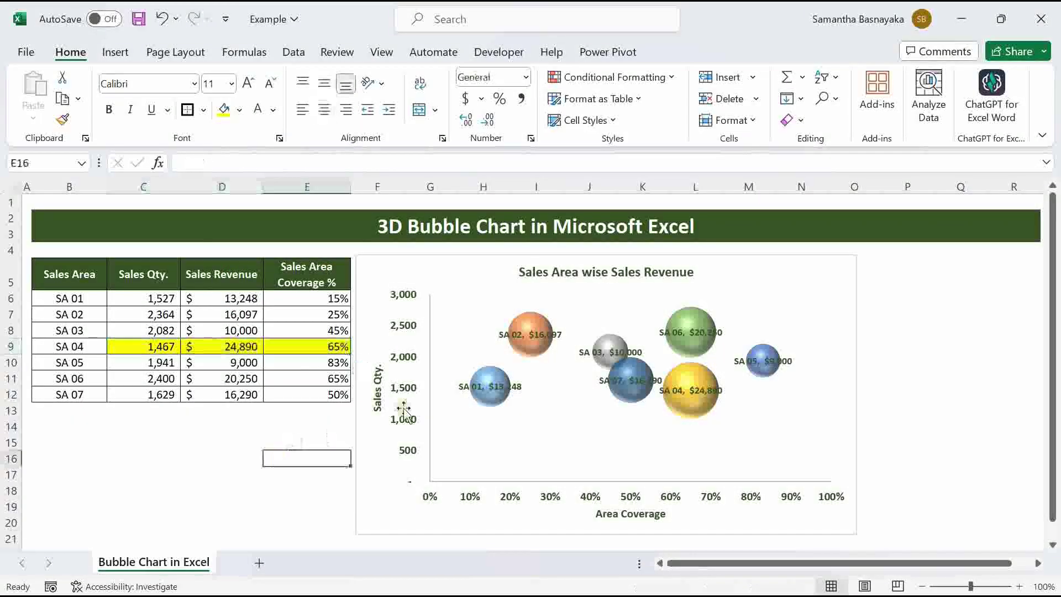
Fill the SA 05 data row C10:E10 with blue
{"action": "left_click", "coordinate": [772, 368]}
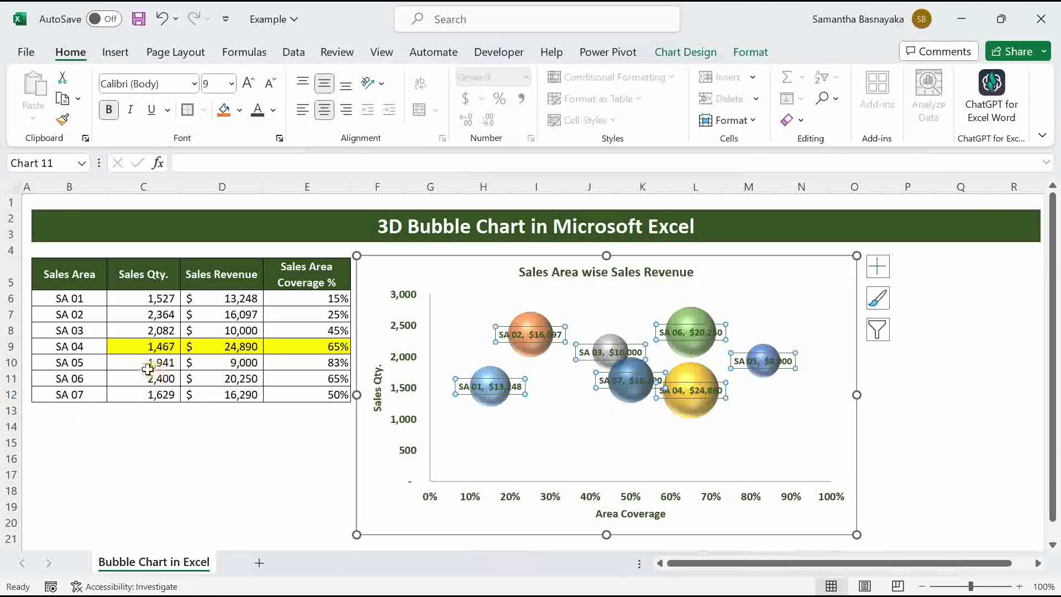
{"action": "left_click_drag", "start_coordinate": [172, 366], "coordinate": [301, 368]}
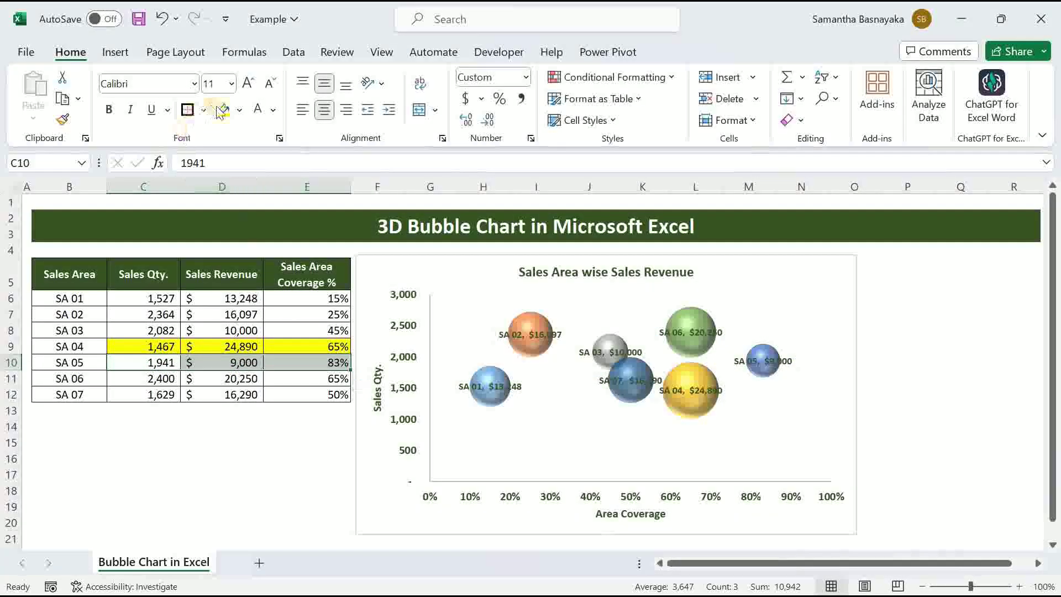
{"action": "left_click", "coordinate": [240, 112]}
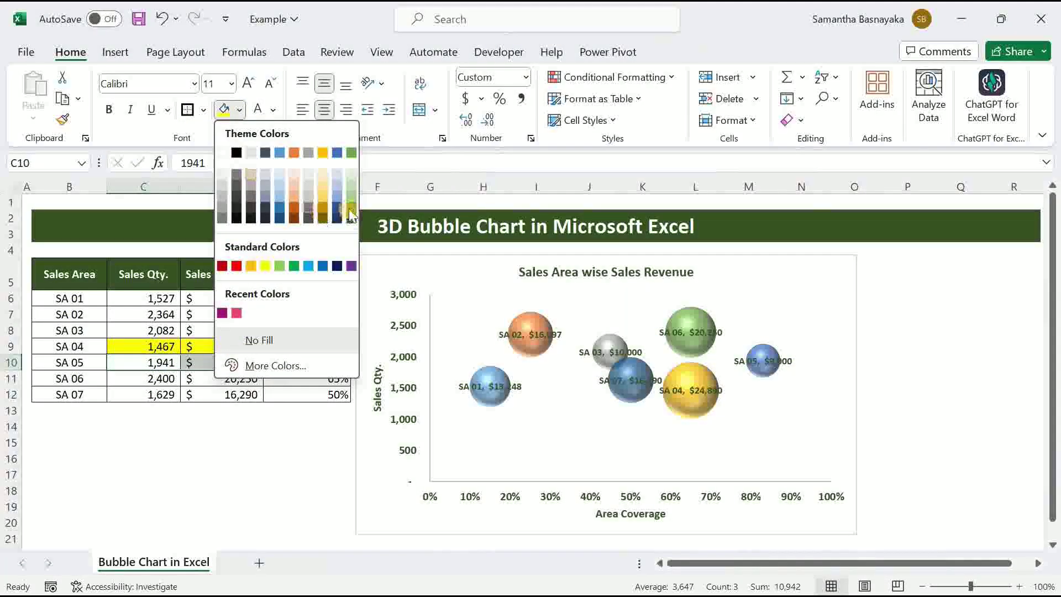
{"action": "left_click", "coordinate": [323, 265]}
{"action": "left_click", "coordinate": [934, 384]}
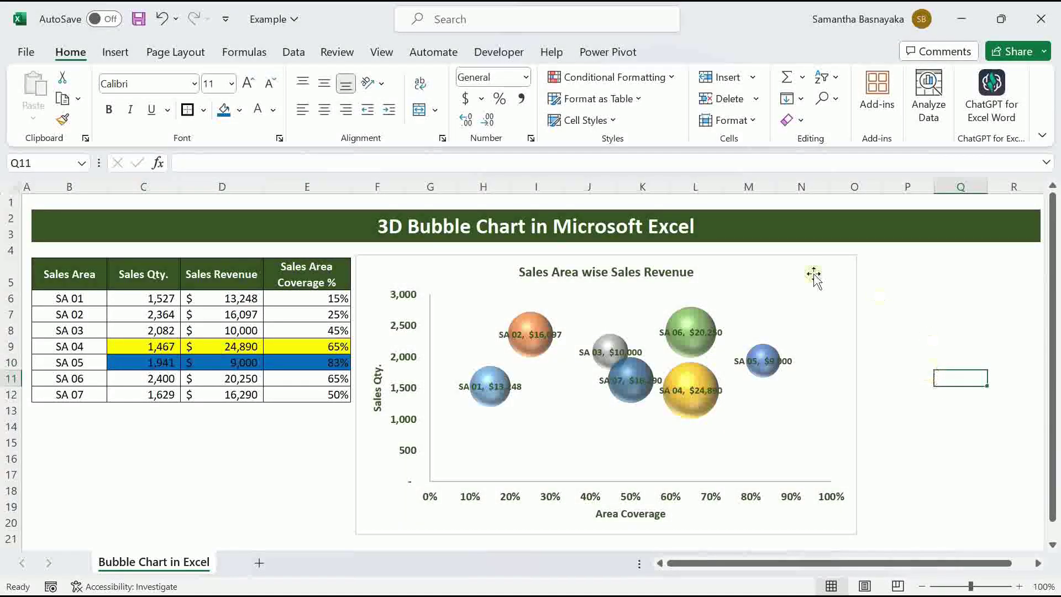
{"action": "left_click", "coordinate": [834, 264]}
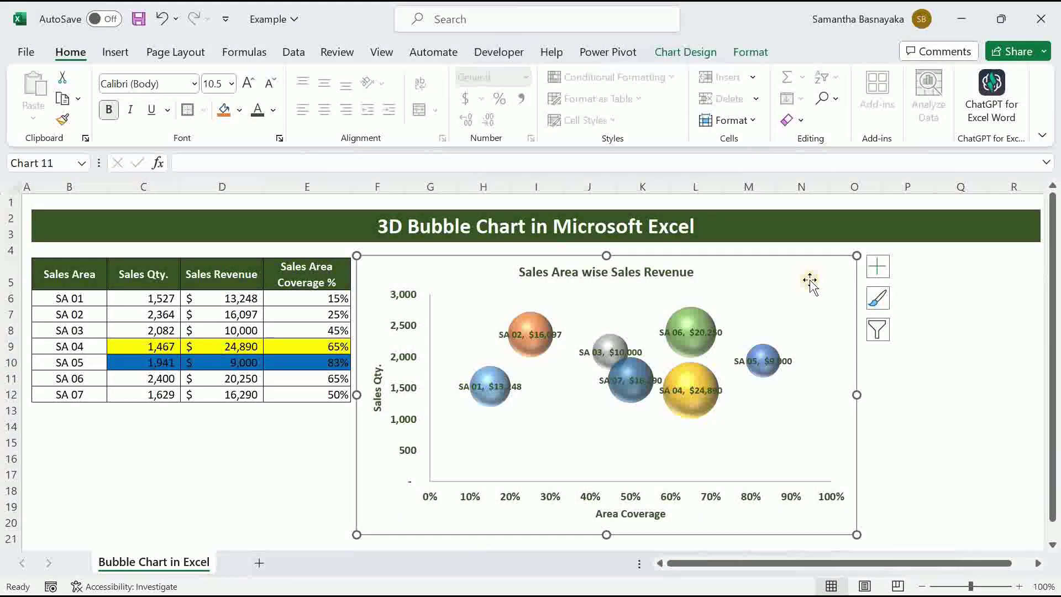